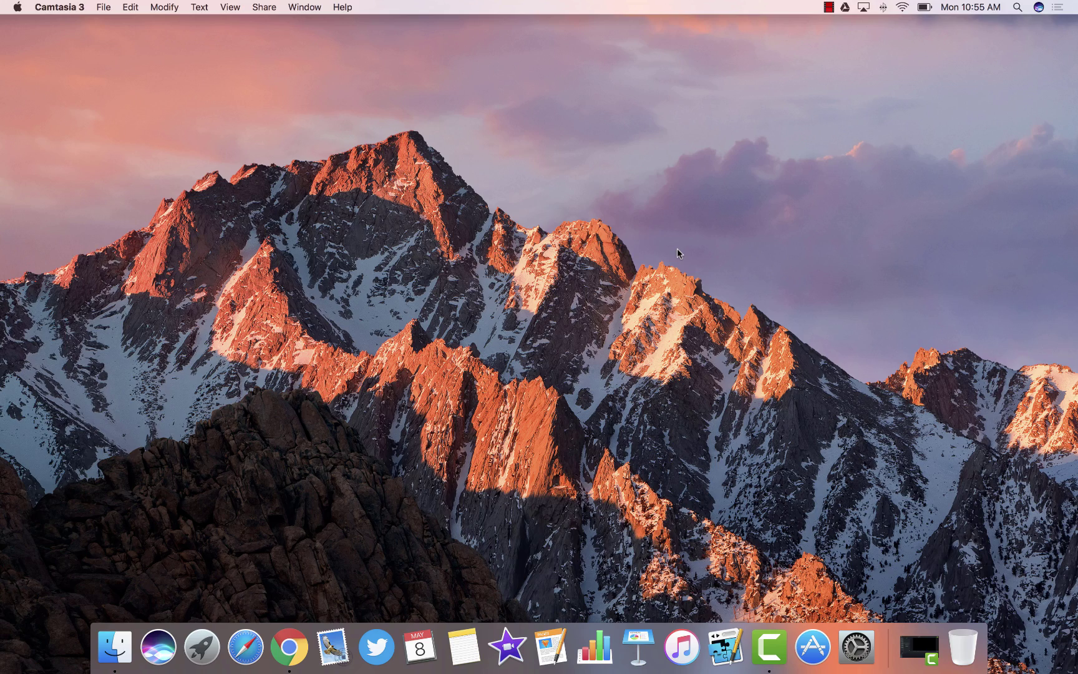
Switch to the full-screen Chrome space showing the Flippity.net template gallery
key(ctrl+Right)
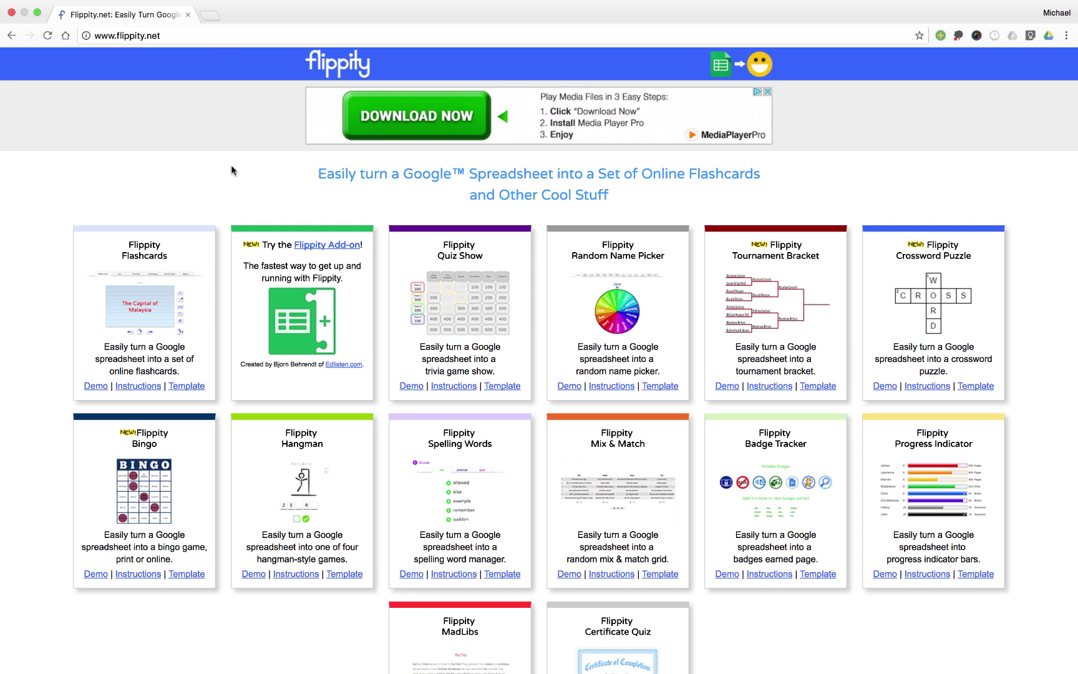
In a new Chrome tab, start a blank Google Sheets spreadsheet from the Google apps grid
click(209, 15)
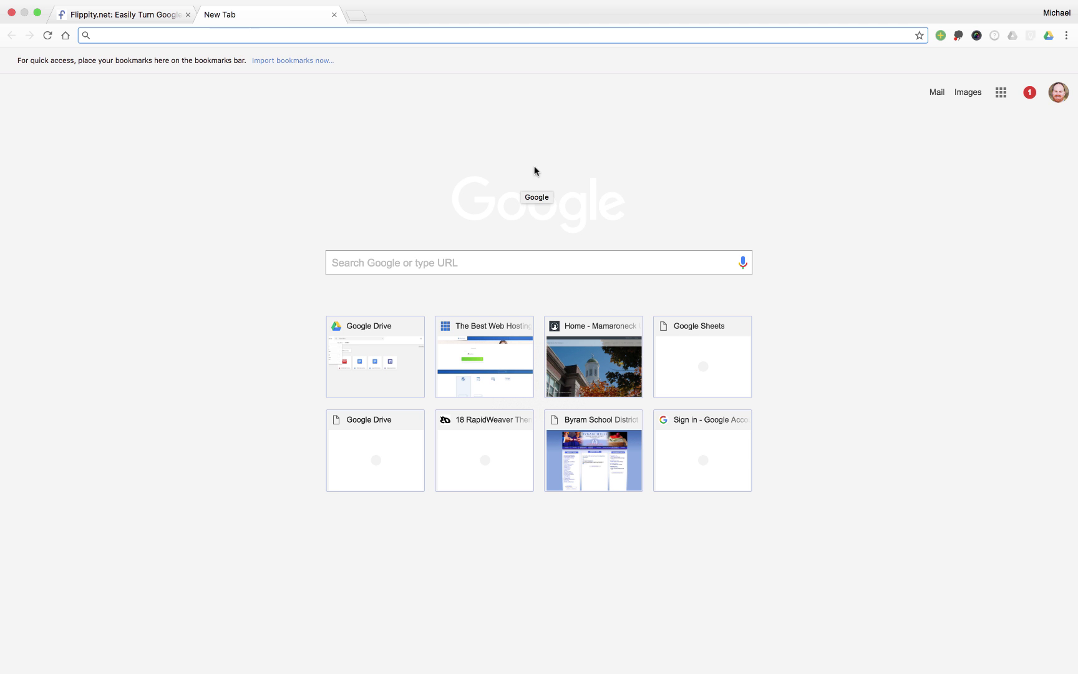
click(1001, 95)
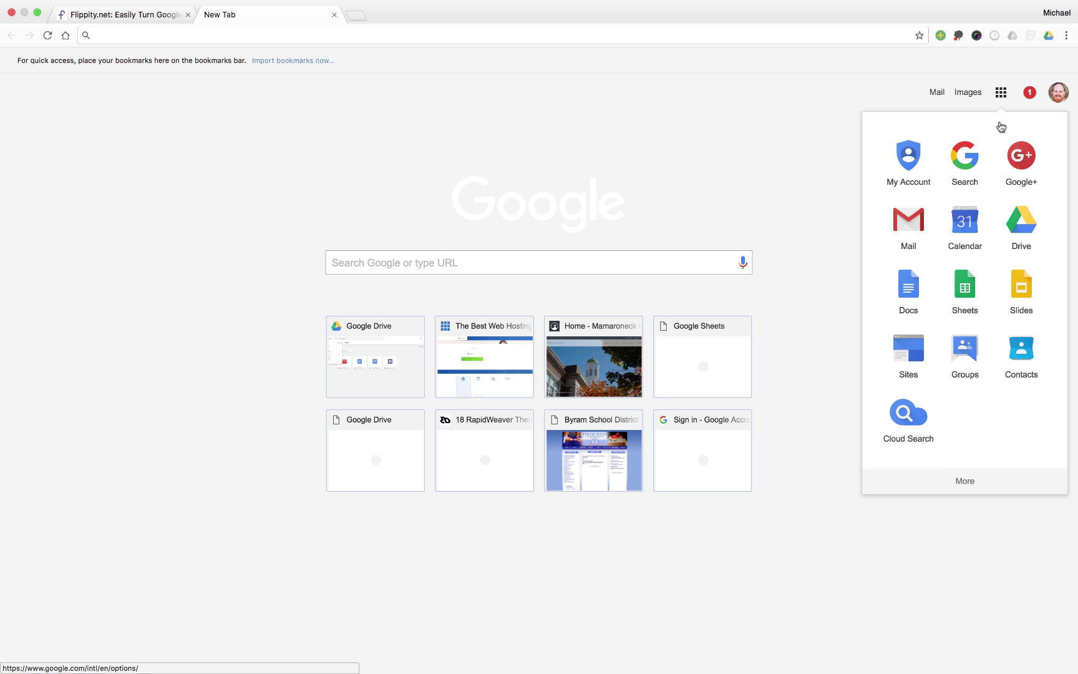
click(959, 290)
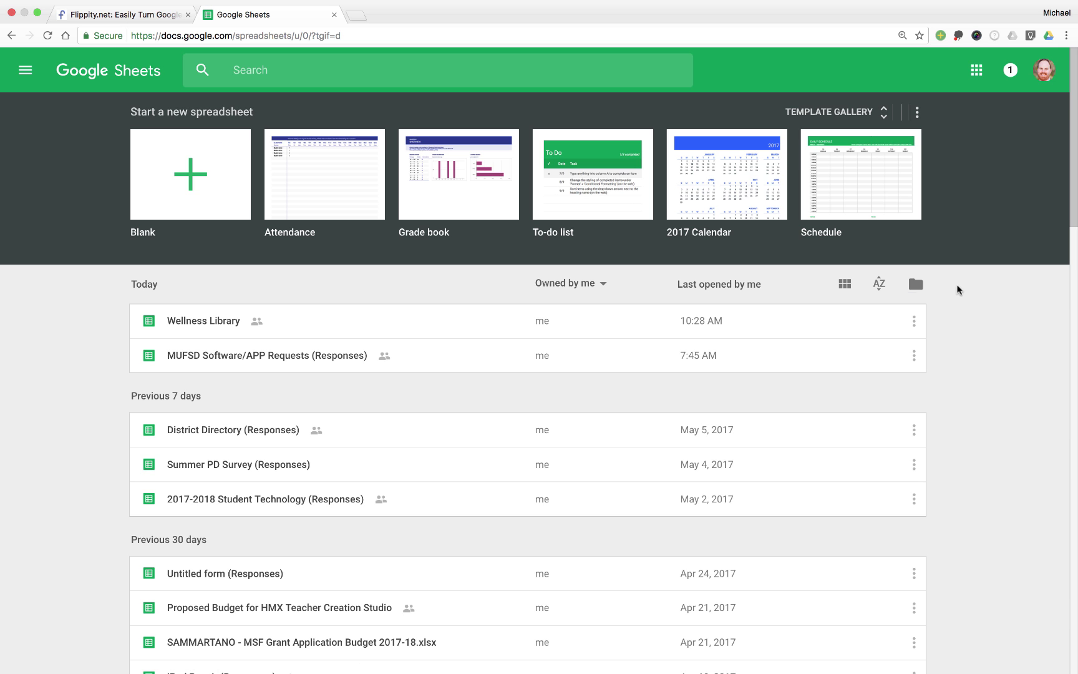
click(159, 191)
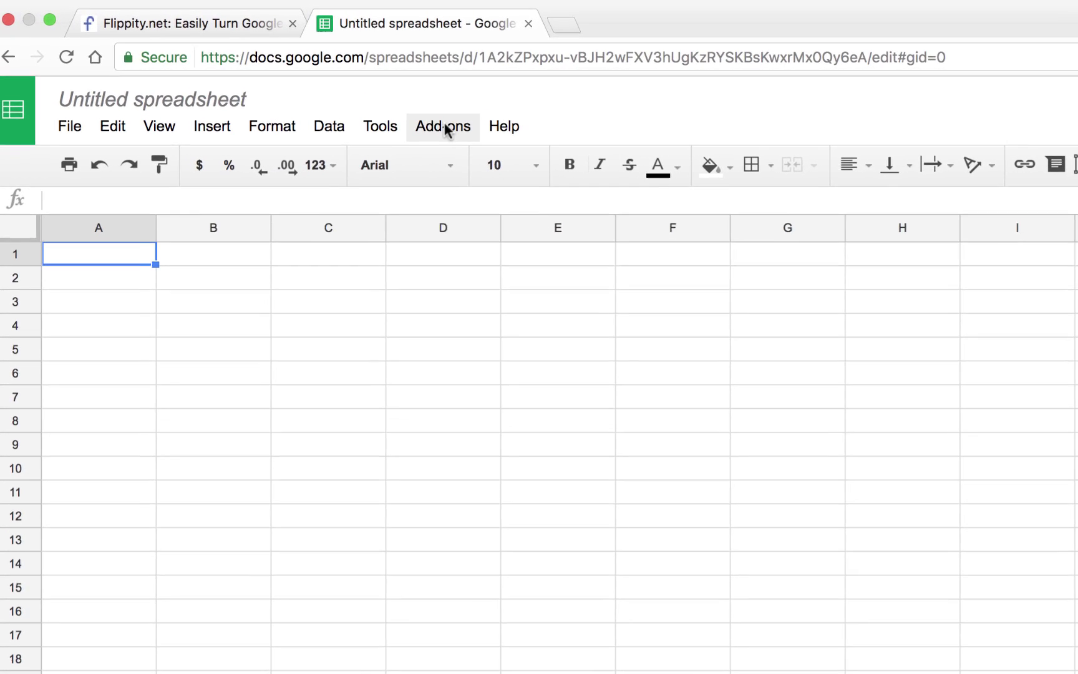
click(282, 78)
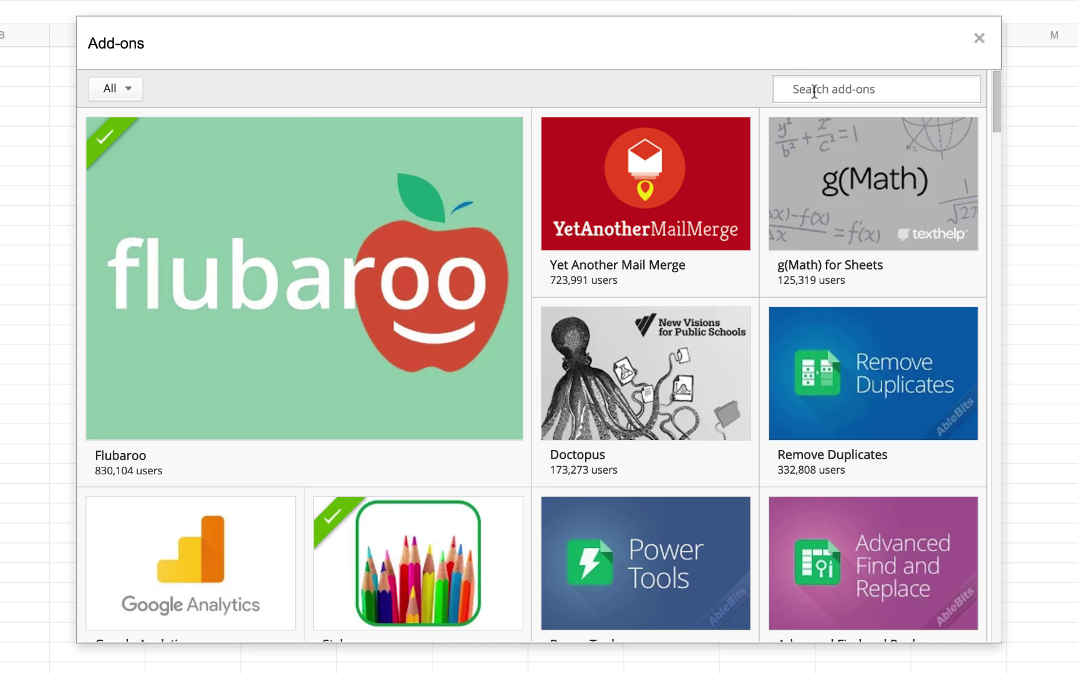
Search the add-ons store for Flippity, install it and allow its permissions
text(Flippity)
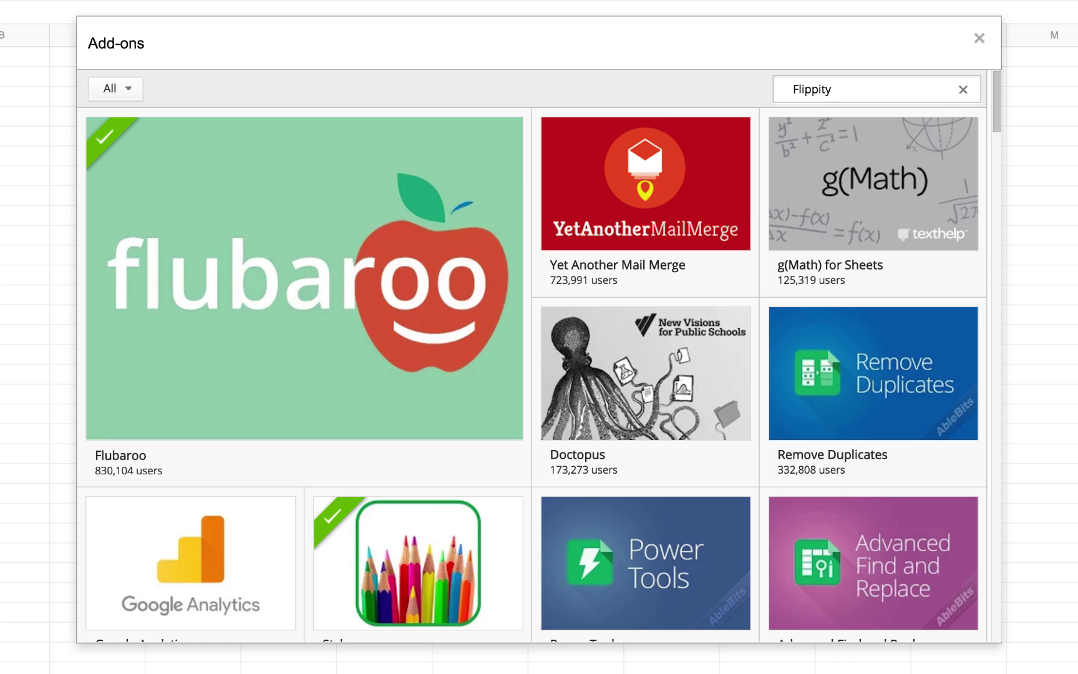
key(Return)
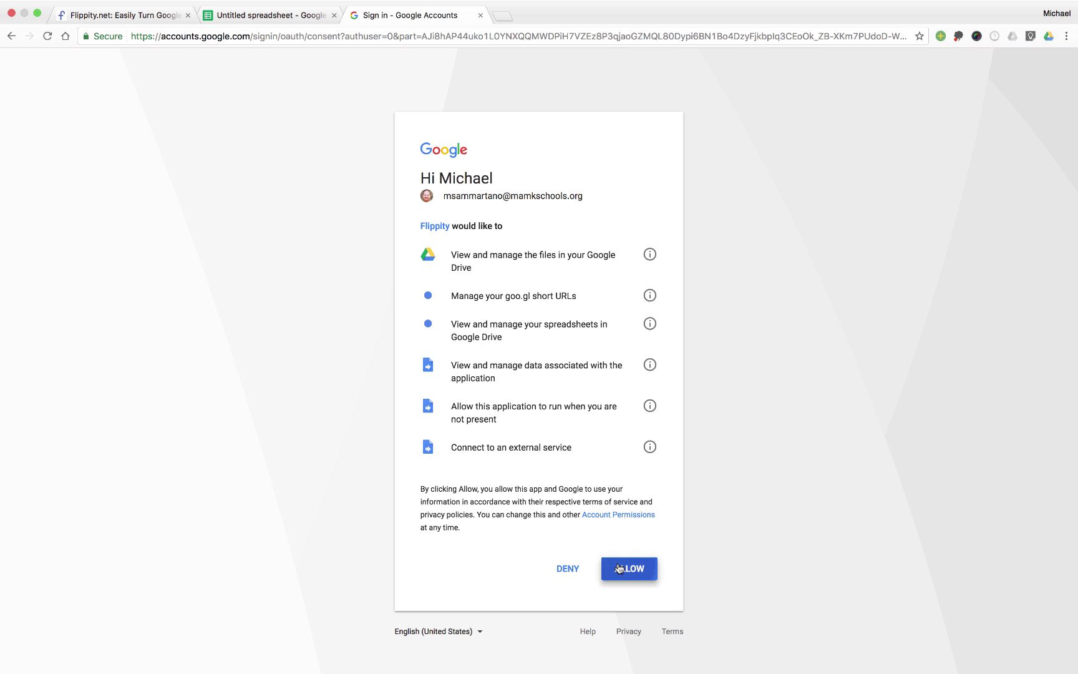
click(619, 567)
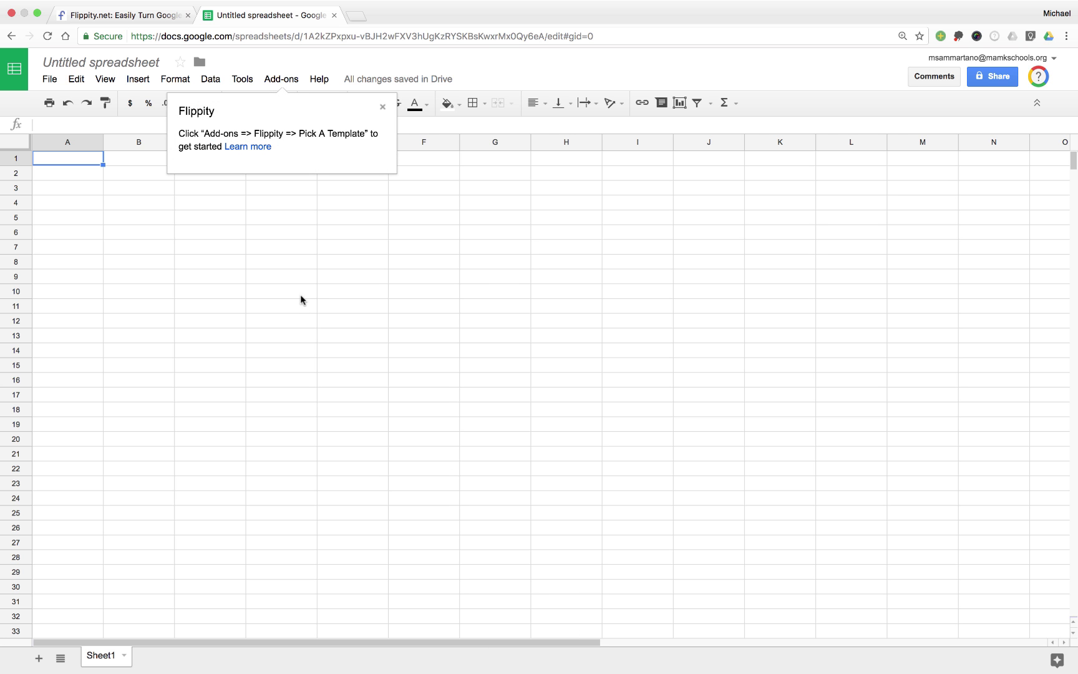
Open Flippity's Pick A Template gallery and browse Quiz Show, Crossword, Bingo, Hangman and Spelling Words
click(288, 80)
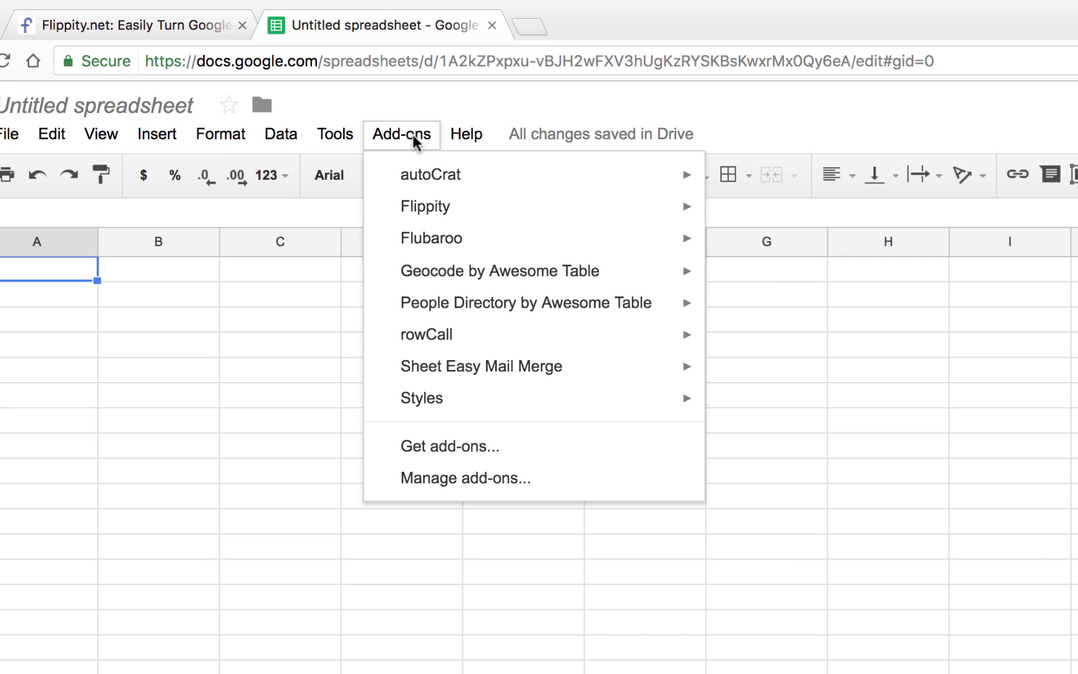
mouse_move(458, 214)
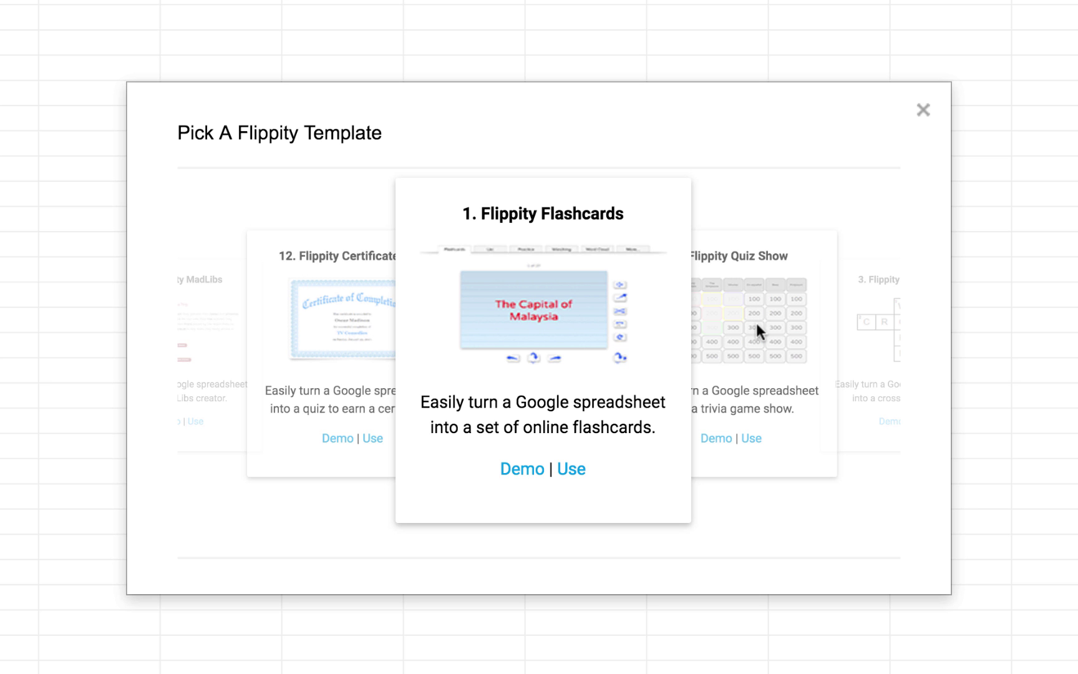
click(803, 333)
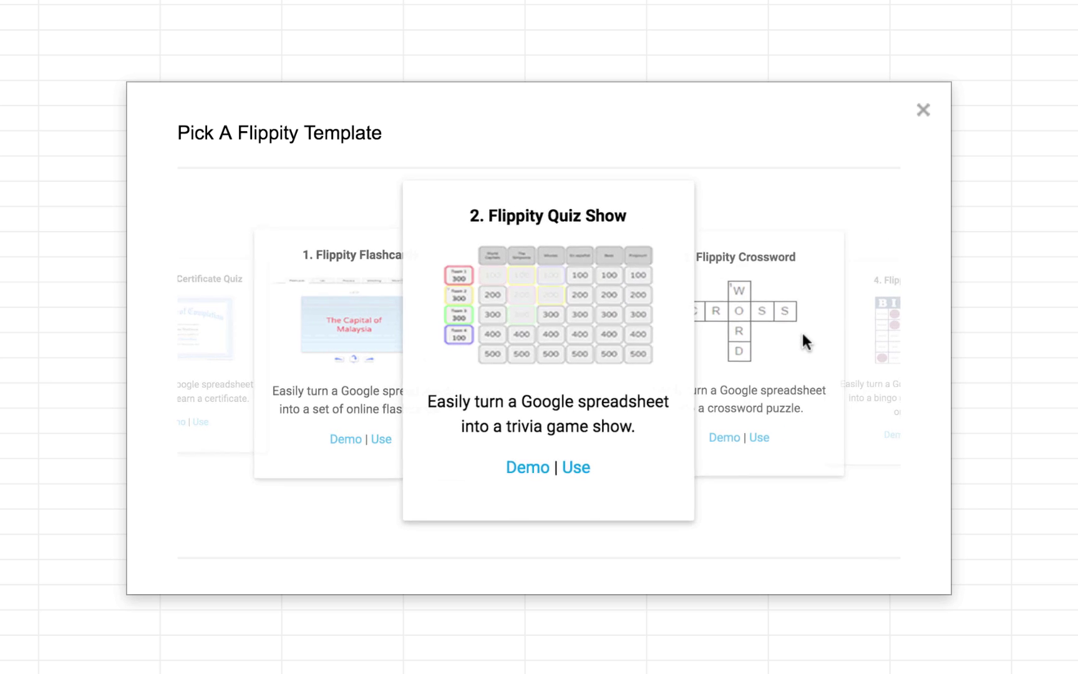
click(773, 319)
click(773, 320)
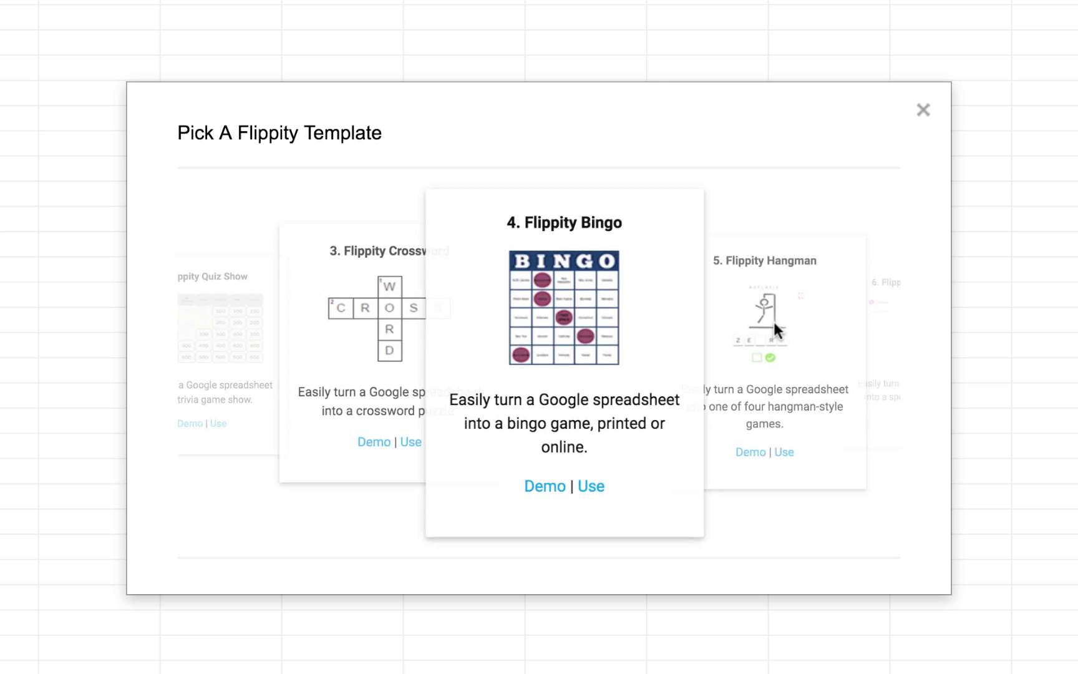
click(773, 319)
click(773, 320)
Browse the remaining templates back round to Flashcards and build the Flippity Flashcards template
click(775, 321)
click(773, 319)
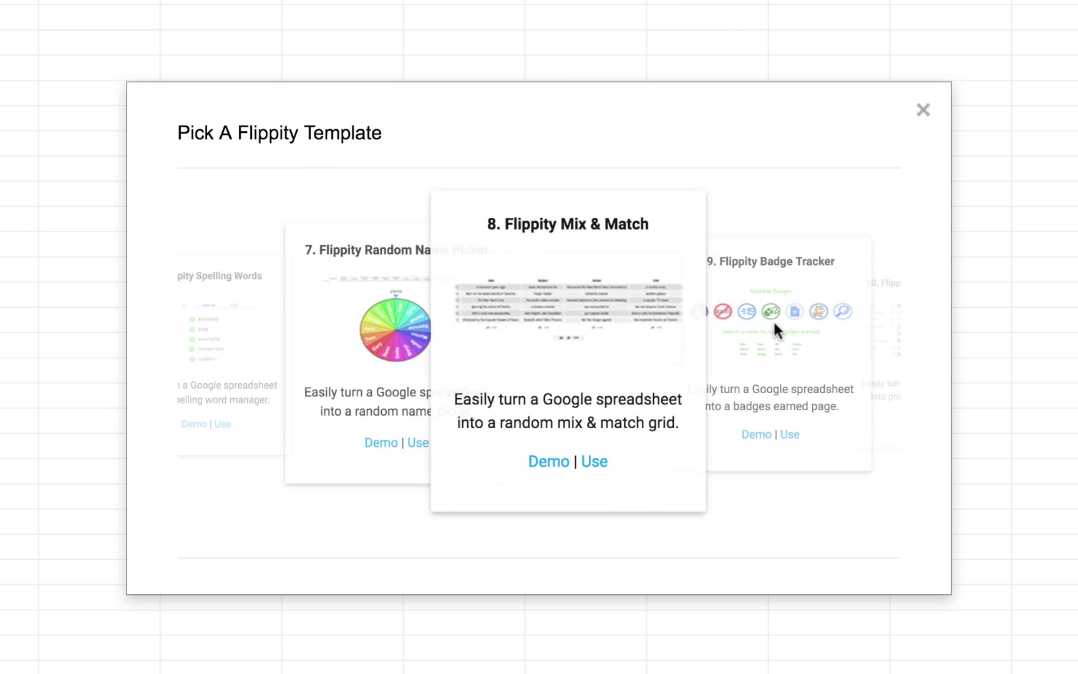
click(774, 319)
click(775, 322)
click(773, 320)
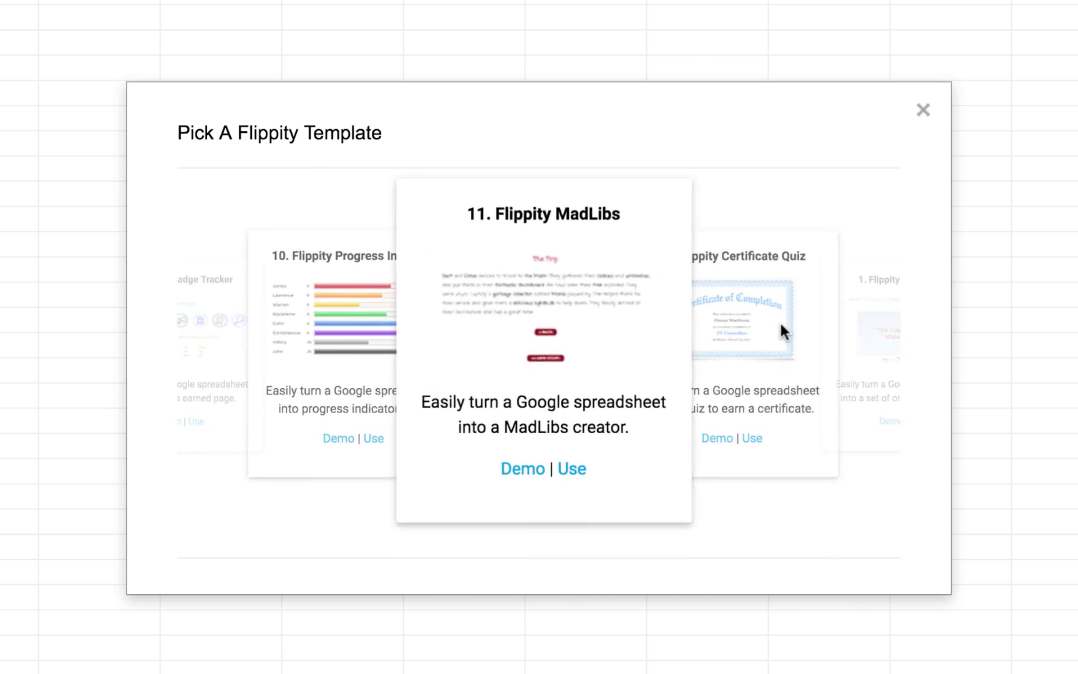
click(779, 320)
click(780, 323)
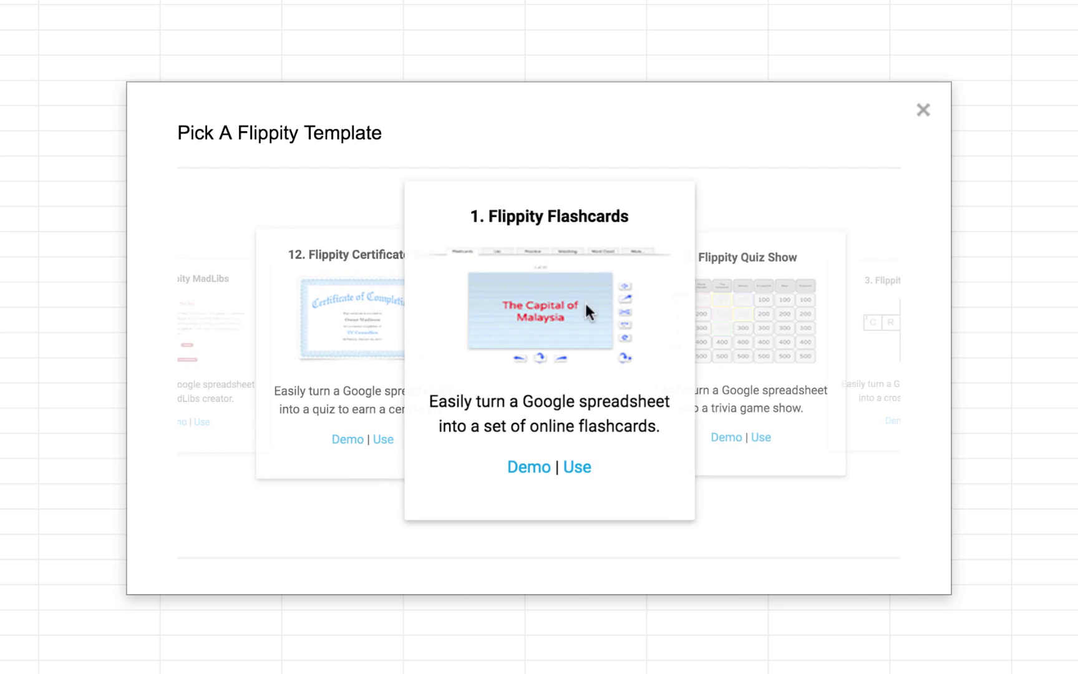
click(577, 467)
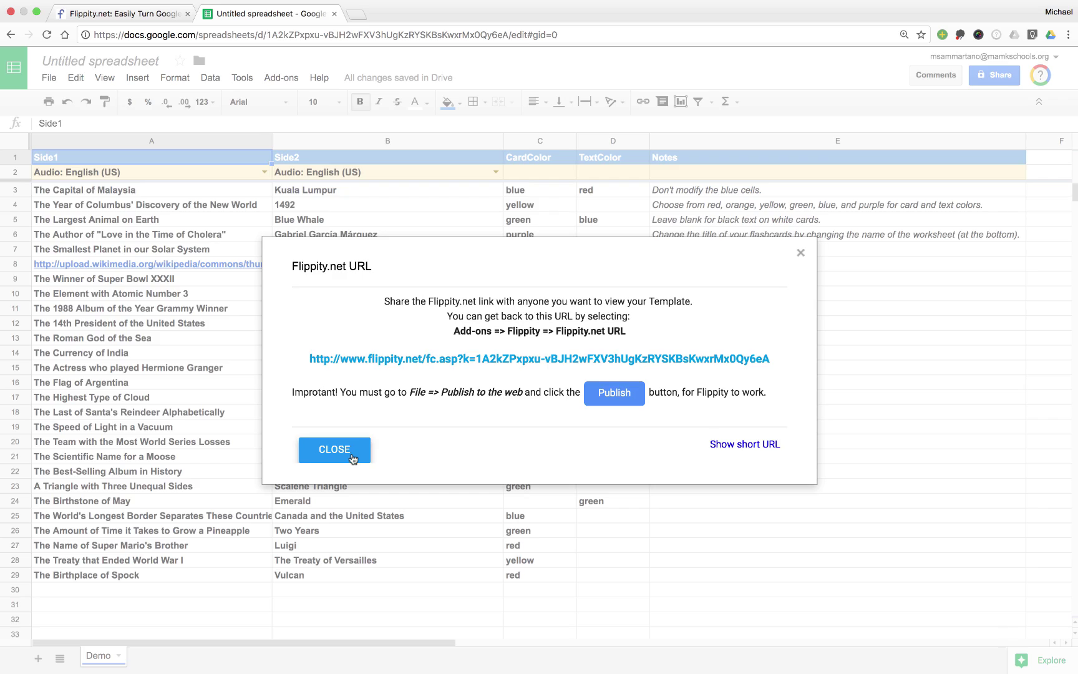
Close the Flippity.net URL notice once the Flashcards demo data has built
click(335, 449)
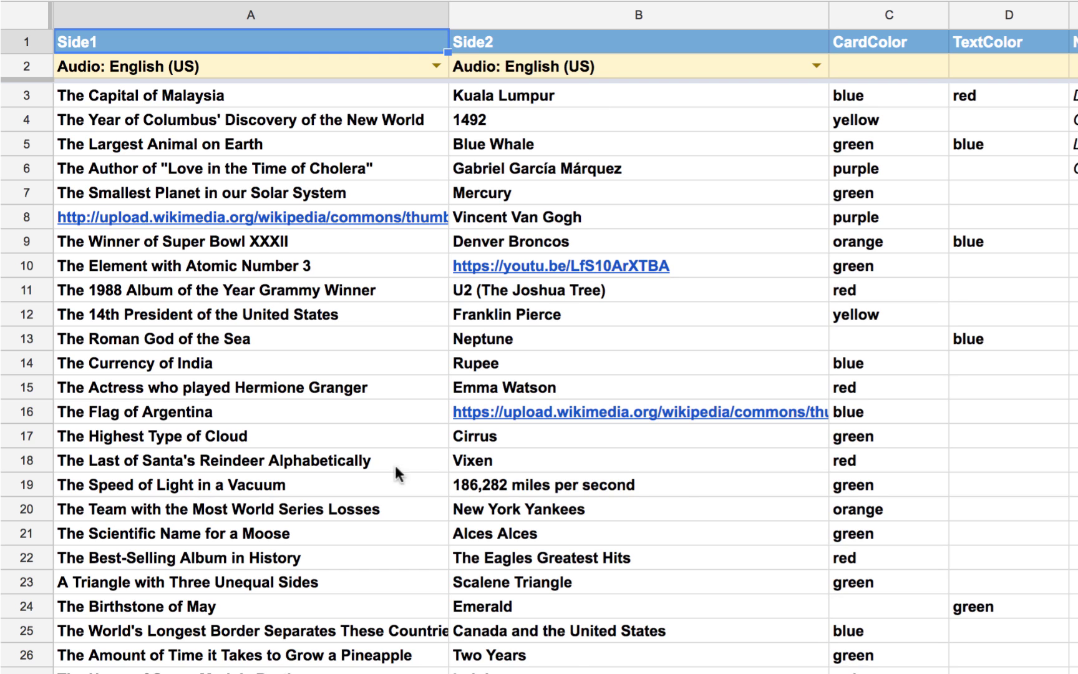
mouse_move(340, 225)
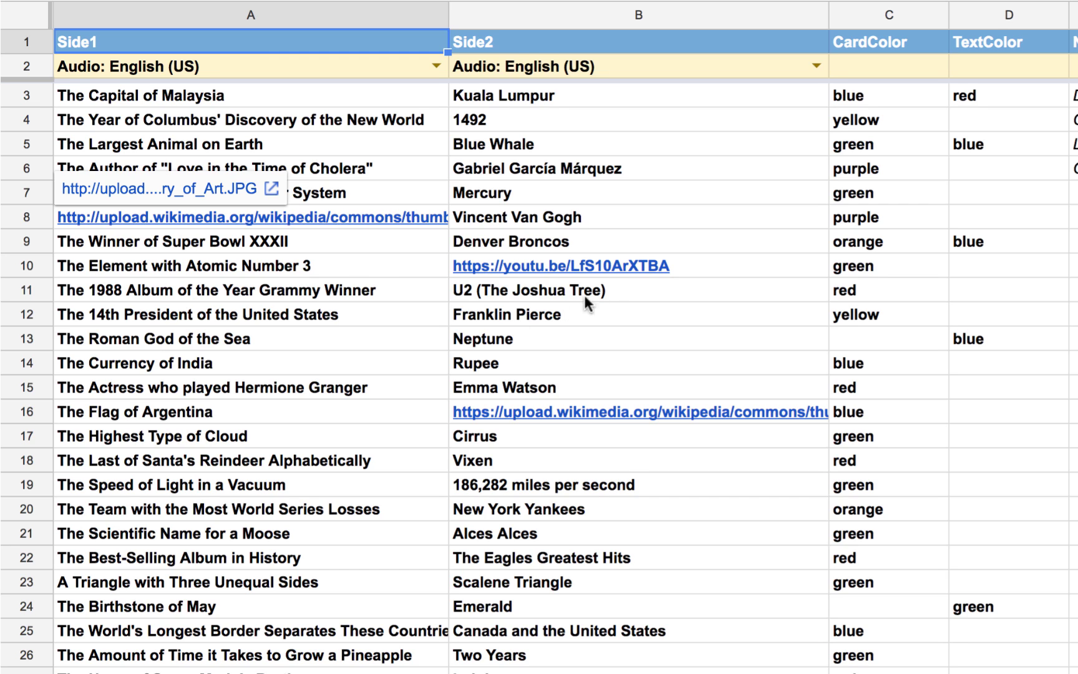
mouse_move(622, 273)
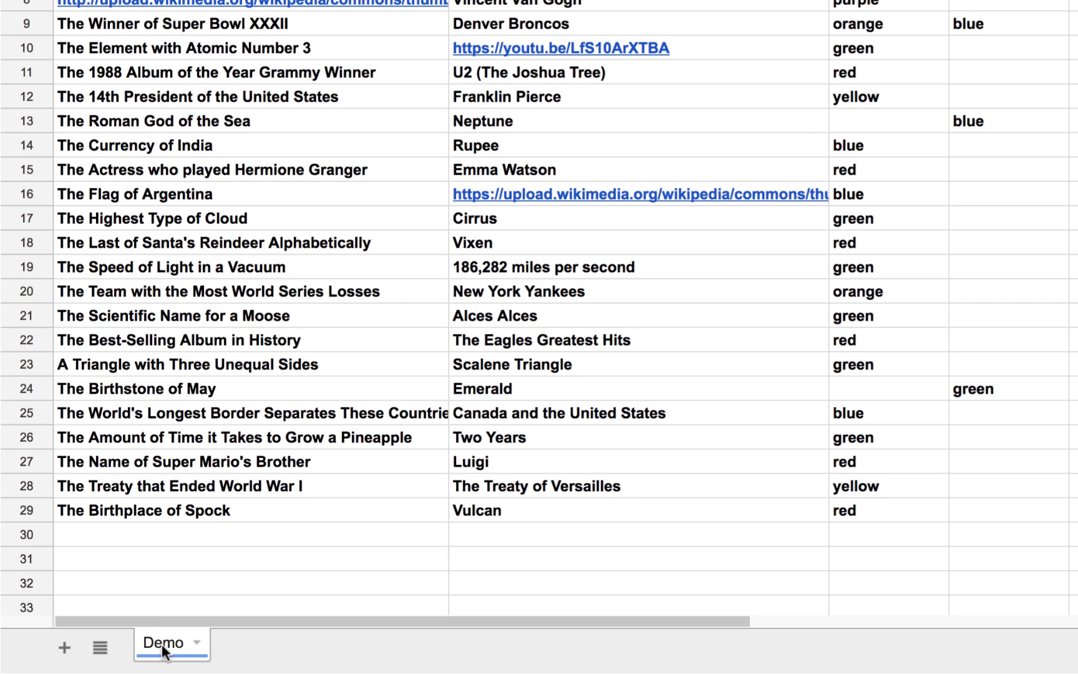
Rename the Demo sheet tab to 'Sample Flashcards'
double_click(163, 648)
text(Sample)
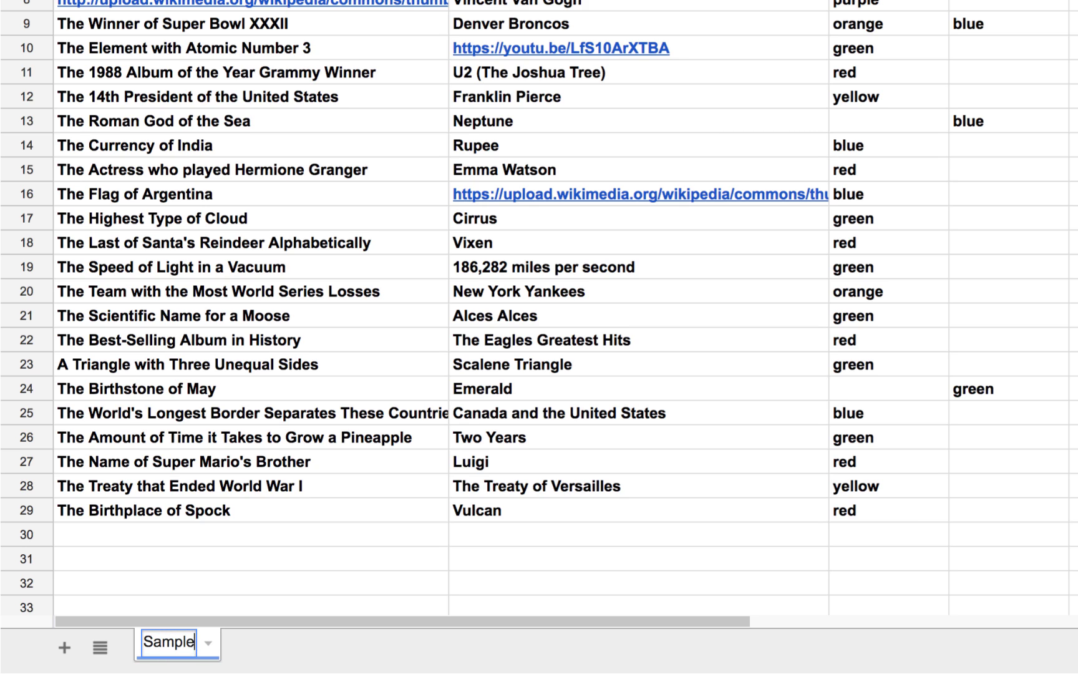
text( Flashcards)
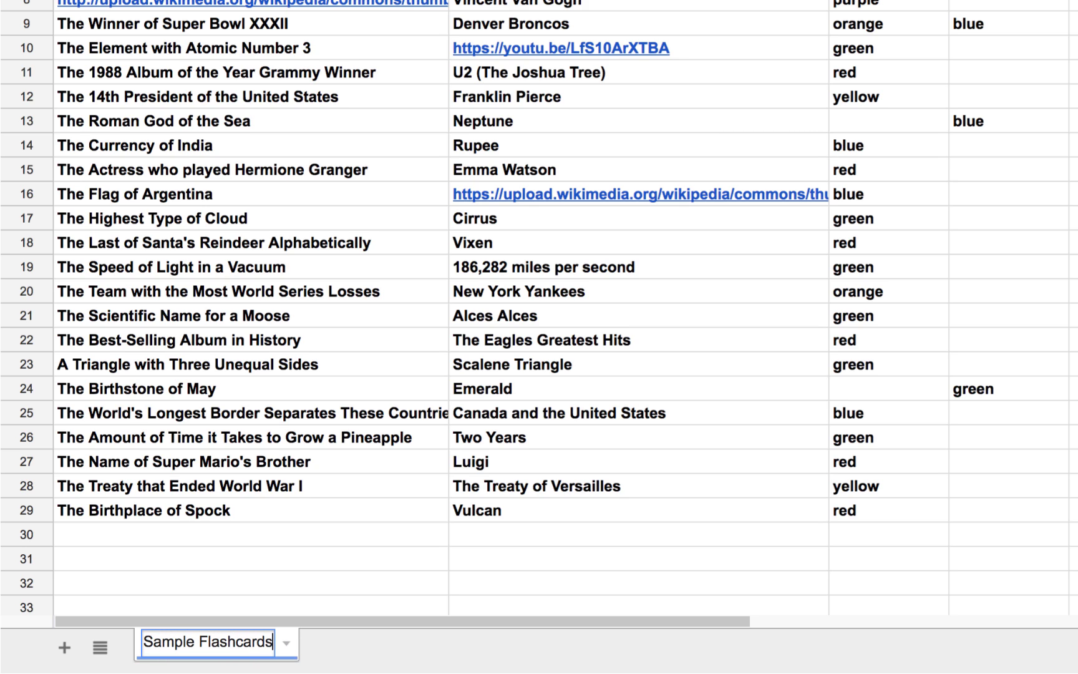
key(Return)
click(304, 538)
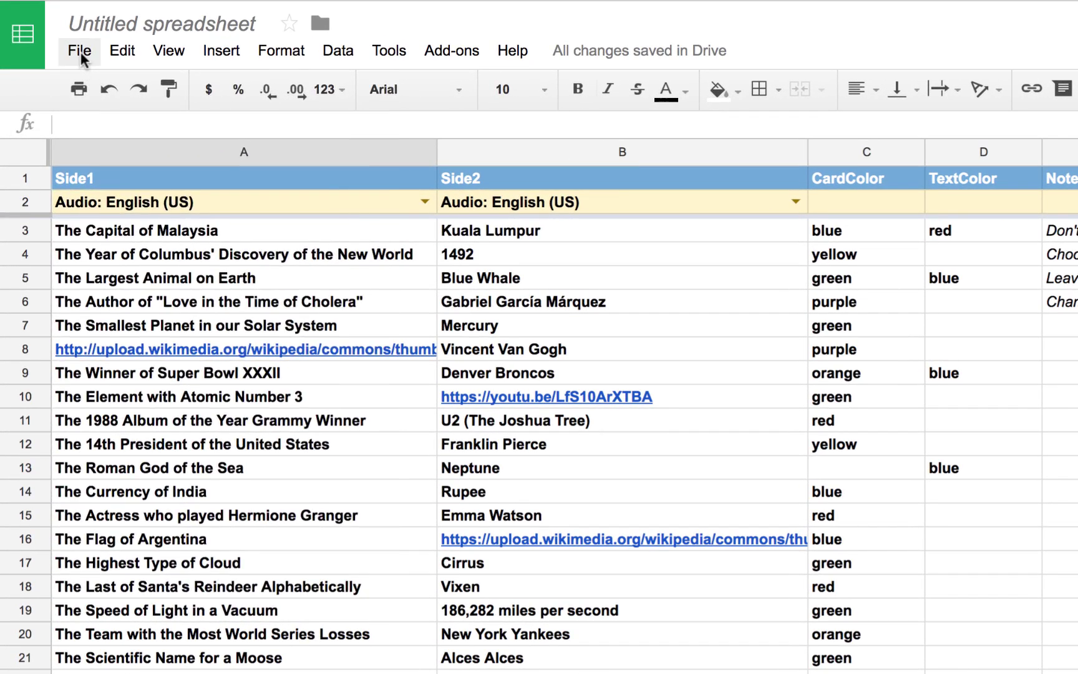
Publish the whole spreadsheet as a web page via File > Publish to the web, confirming with OK
click(49, 78)
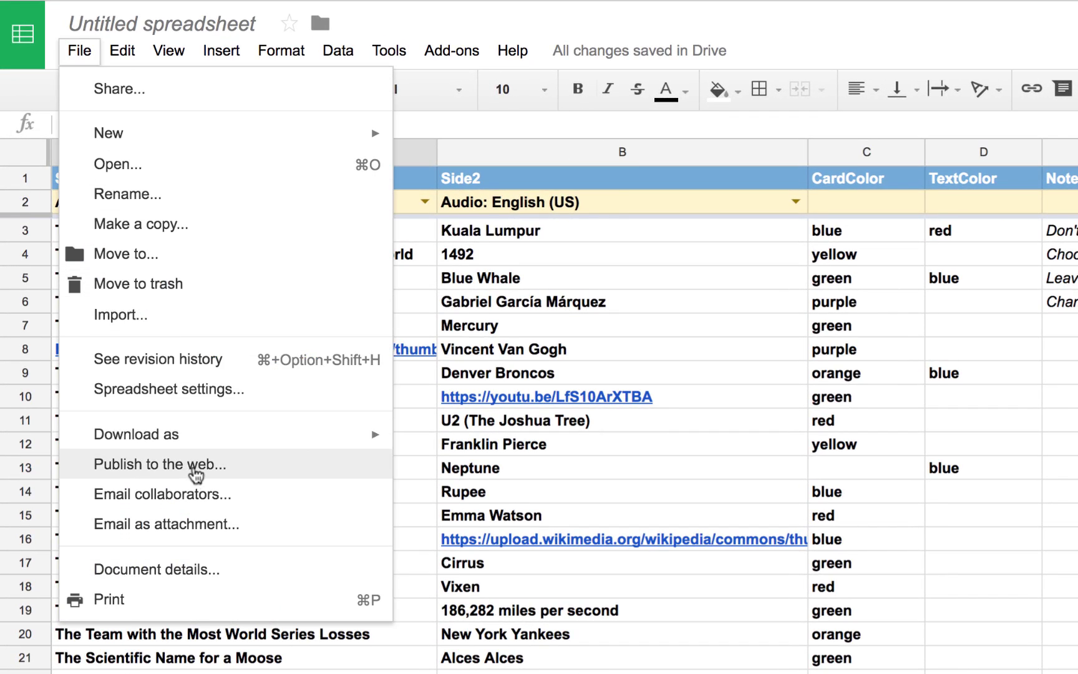
click(220, 474)
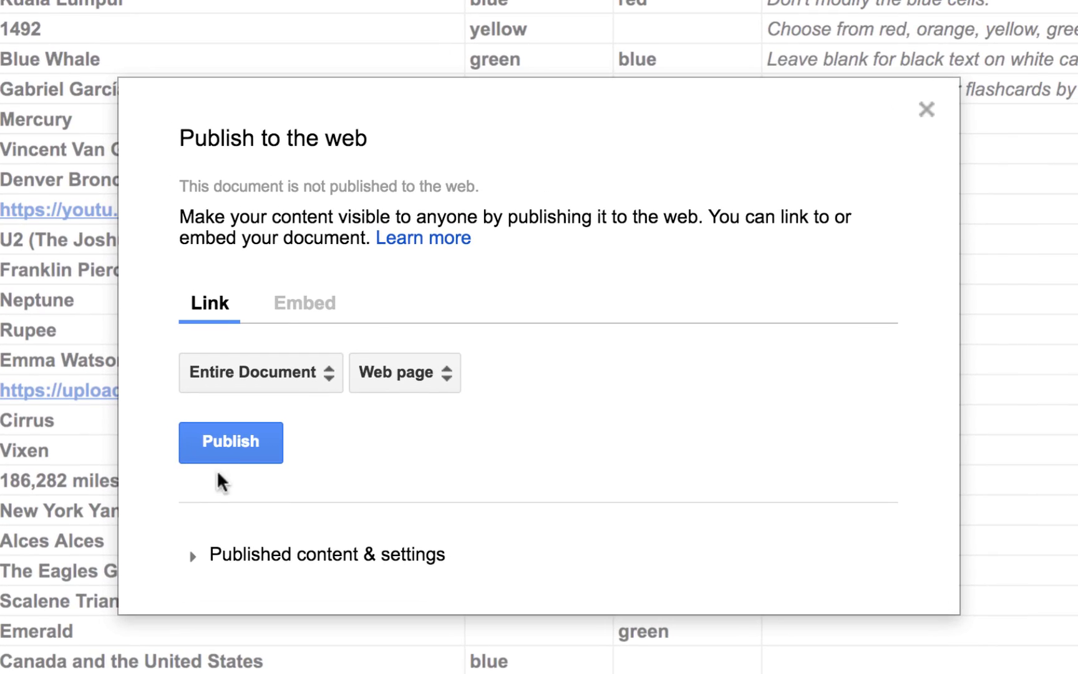
click(252, 459)
click(705, 116)
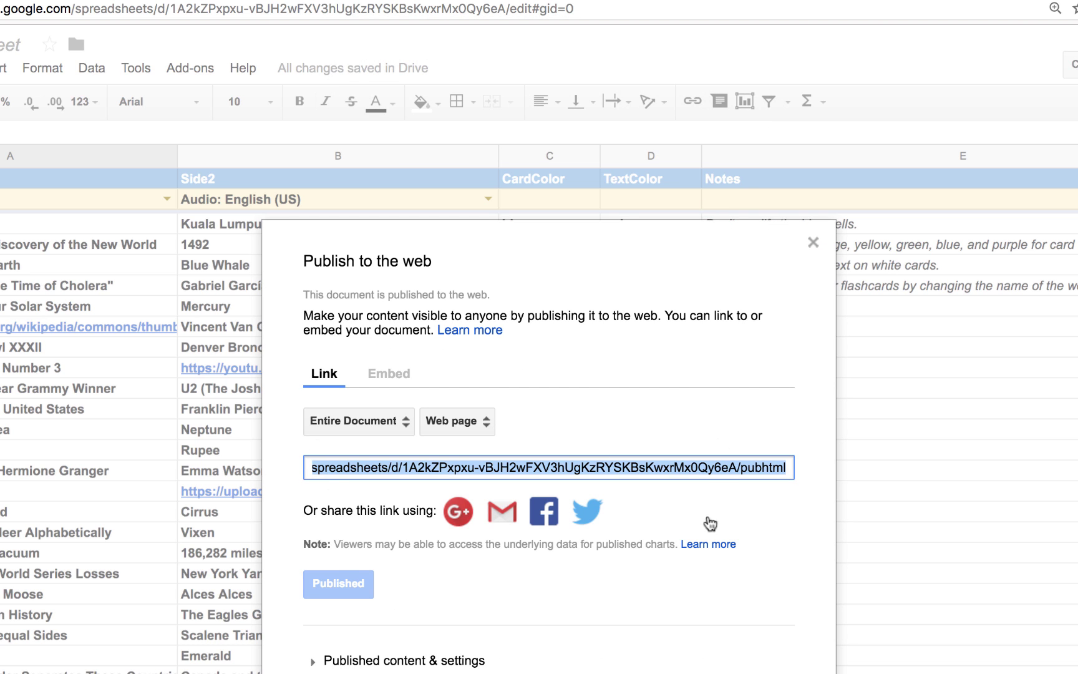
click(813, 243)
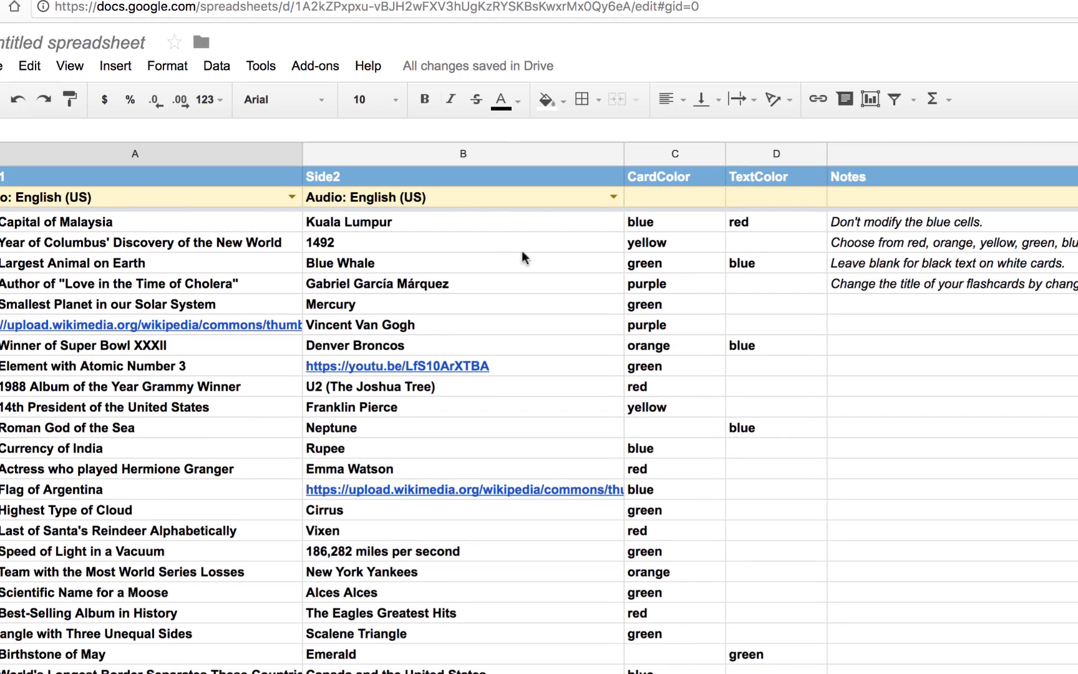
Get the sheet's short Flippity.net URL and open it to view the flashcards
click(324, 70)
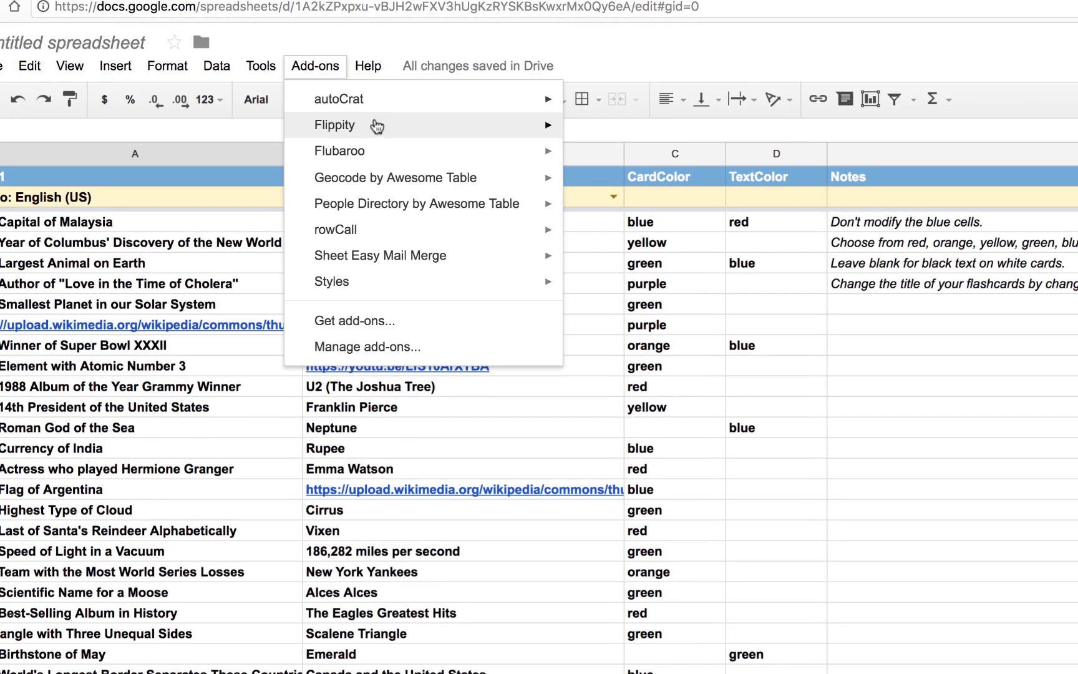
mouse_move(377, 126)
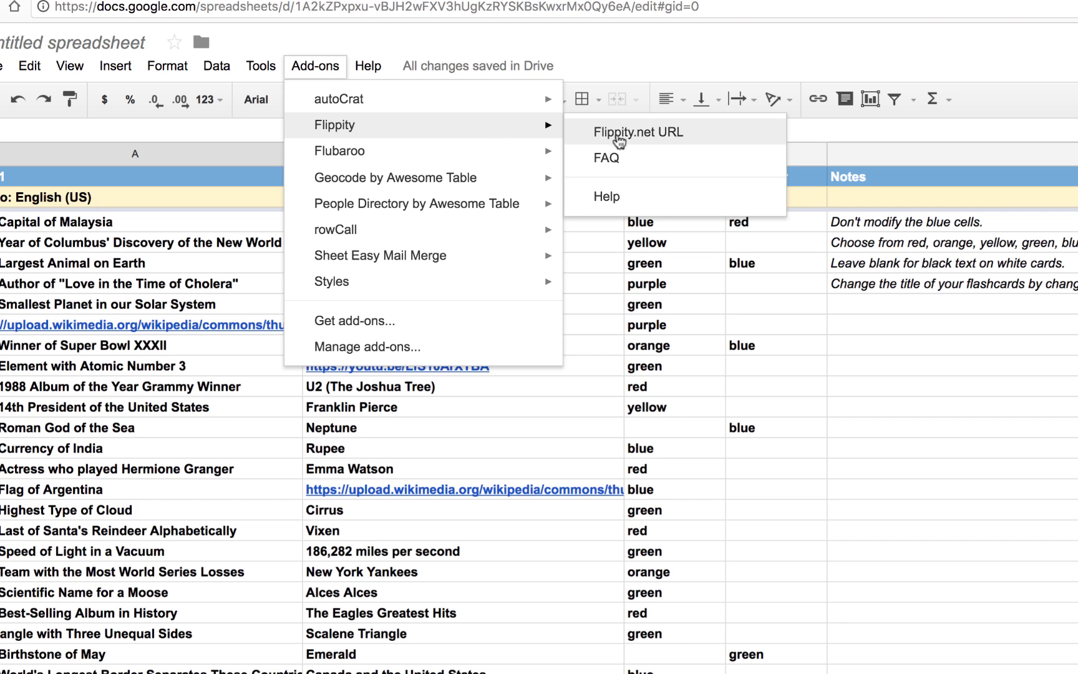
click(660, 135)
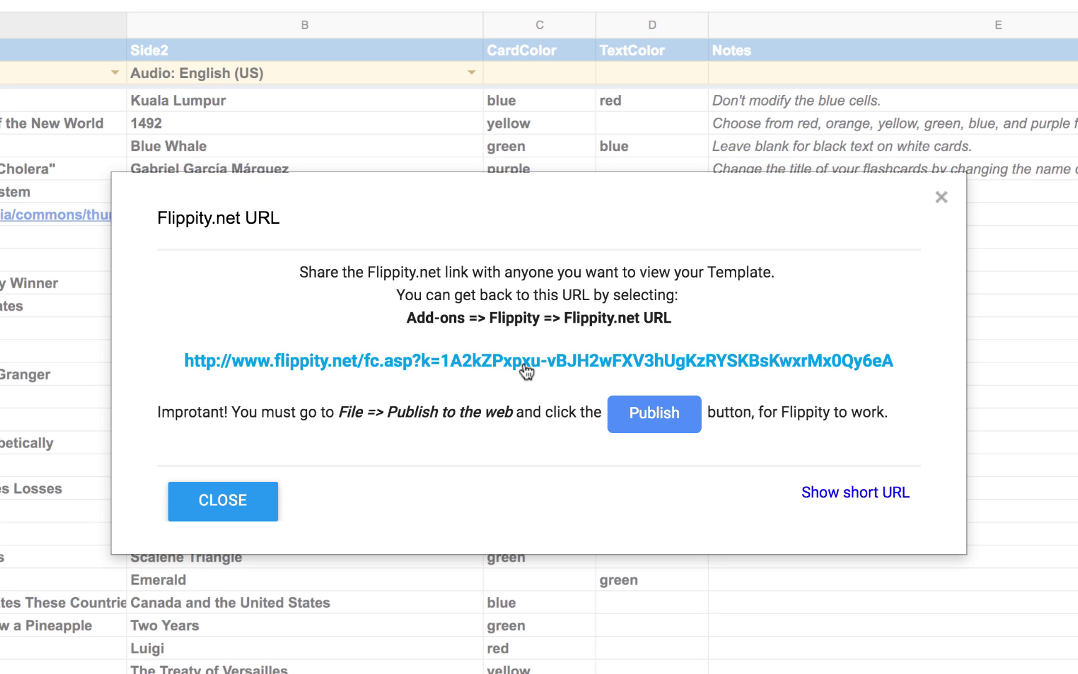
click(856, 495)
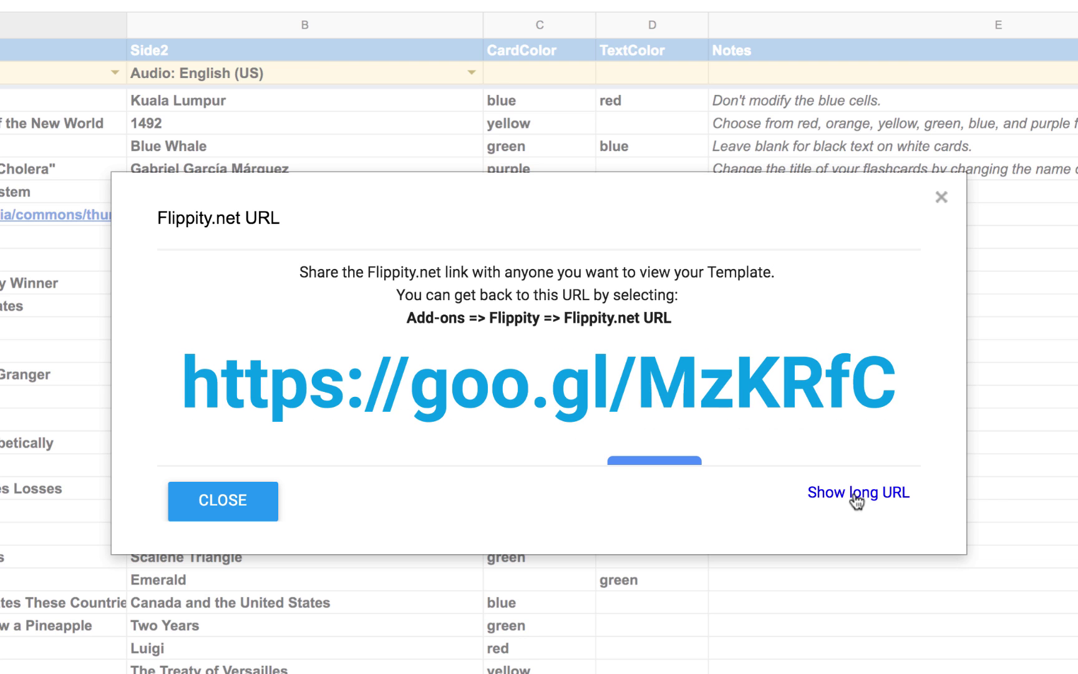
click(498, 392)
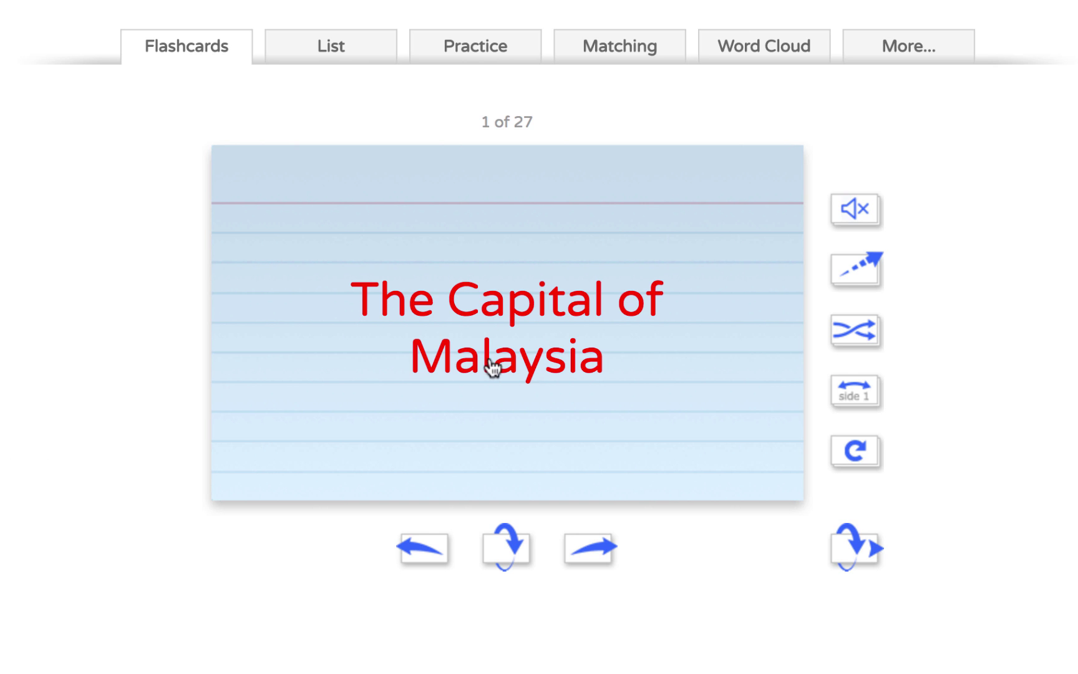
Flip the first card to Kuala Lumpur, shuffle, swap the front side, and step forward
click(529, 406)
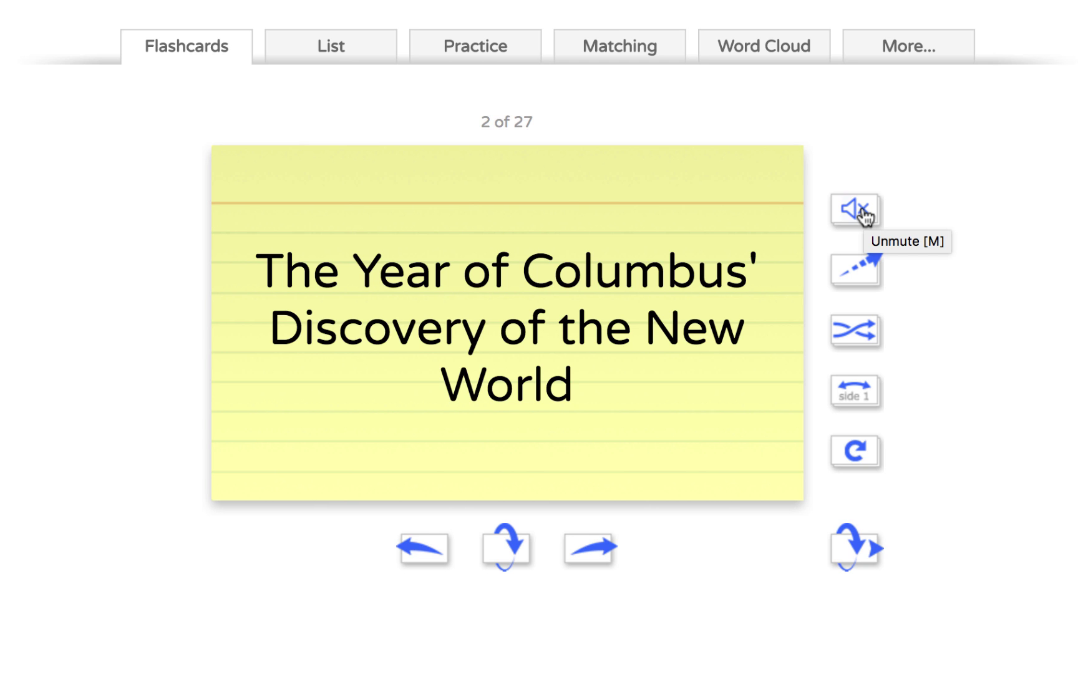
click(856, 341)
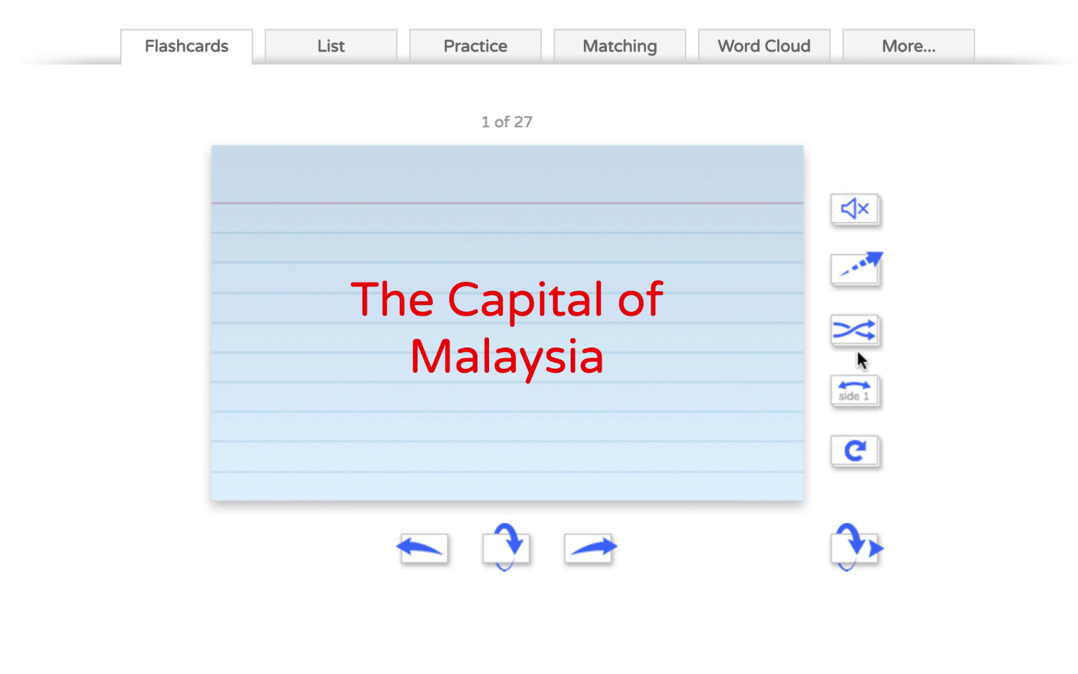
click(861, 390)
click(867, 563)
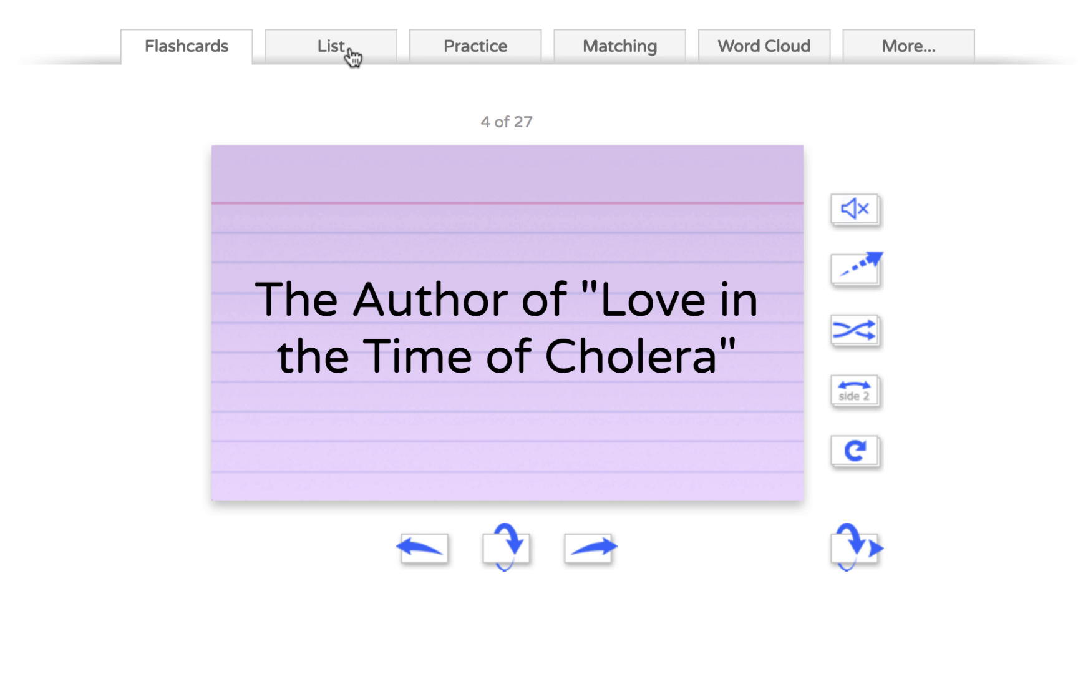
View all cards in the List tab, then try the typed-answer Practice quiz
click(351, 50)
scroll(548, 526, down, 5)
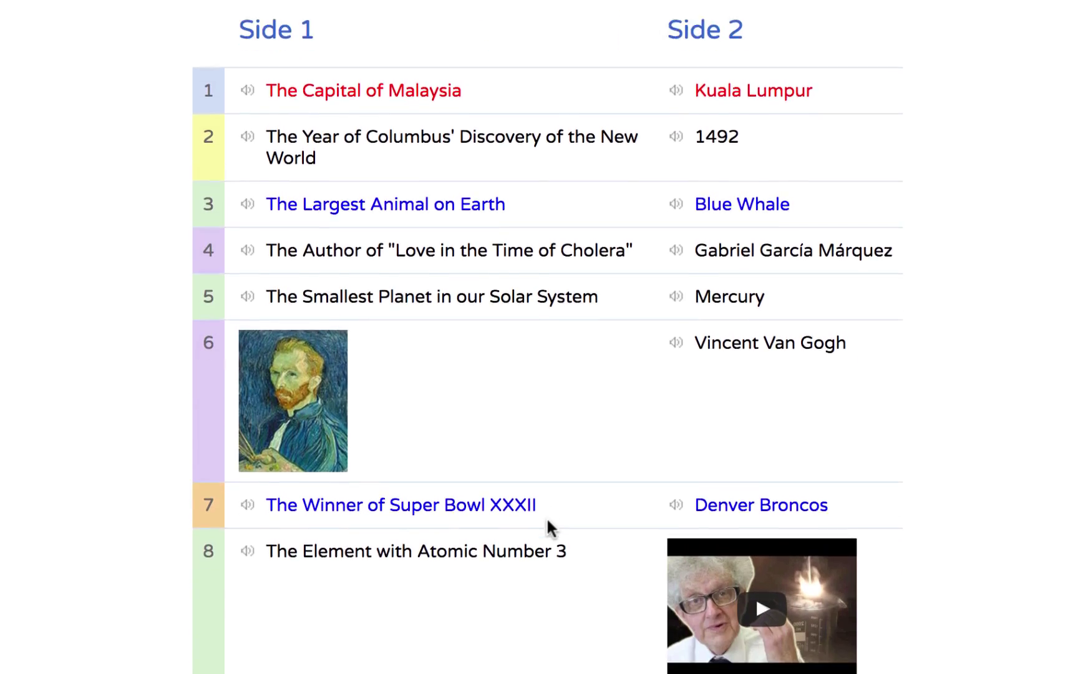
scroll(548, 521, down, 15)
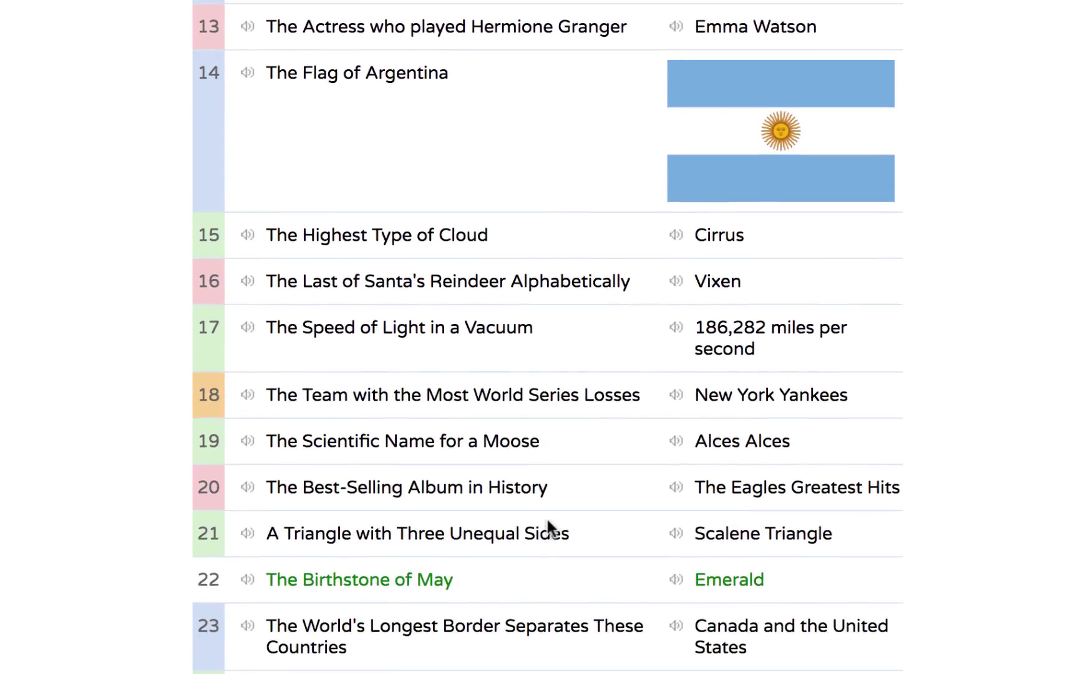
scroll(548, 522, up, 18)
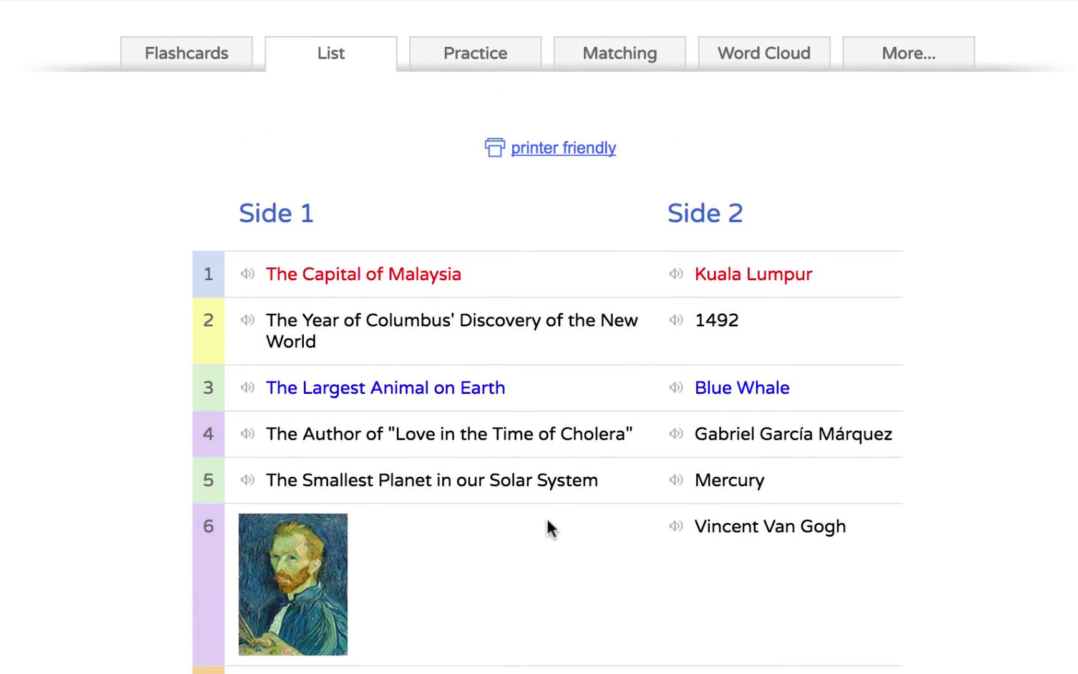
scroll(547, 521, down, 1)
click(469, 55)
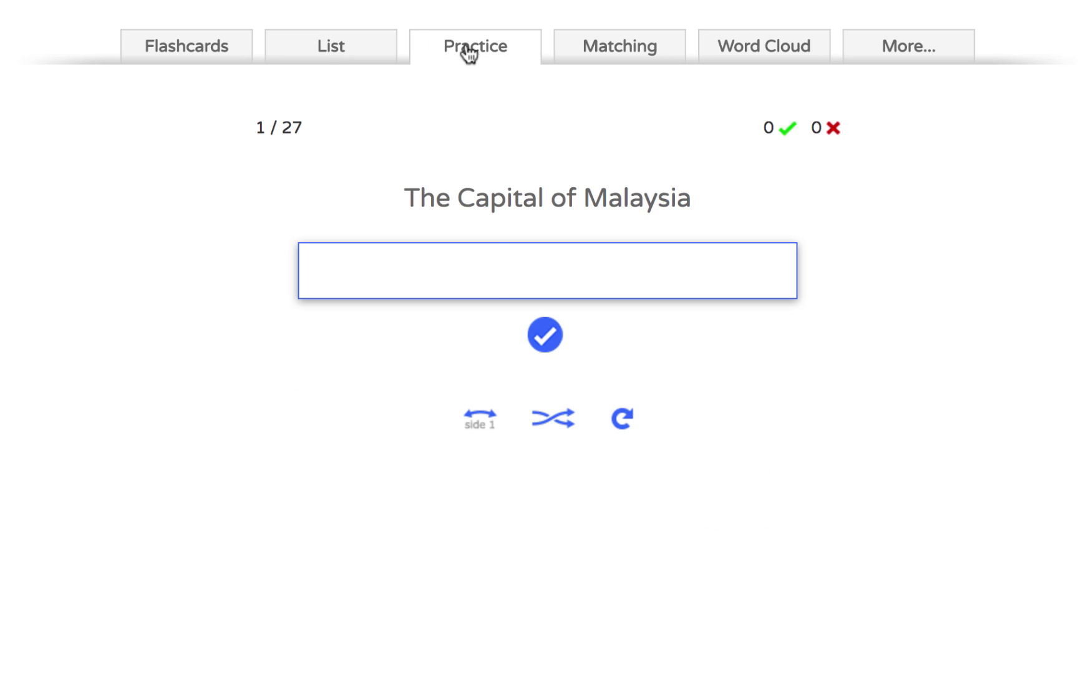
click(495, 285)
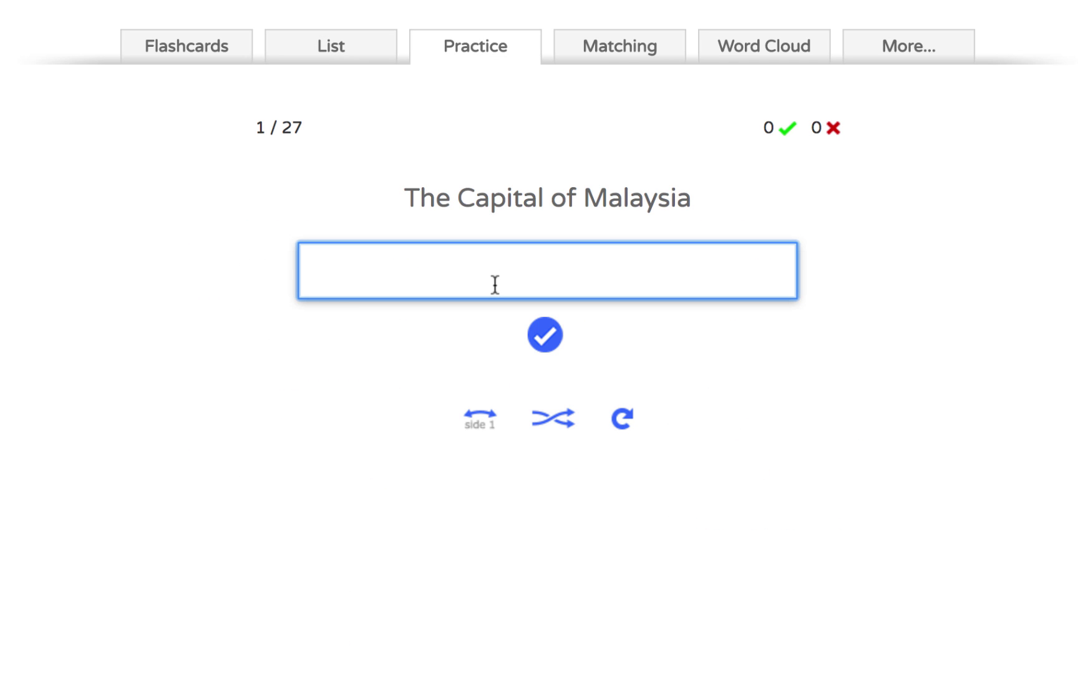
Try the Matching game, view the Word Cloud, and look at the More... activities page
click(621, 48)
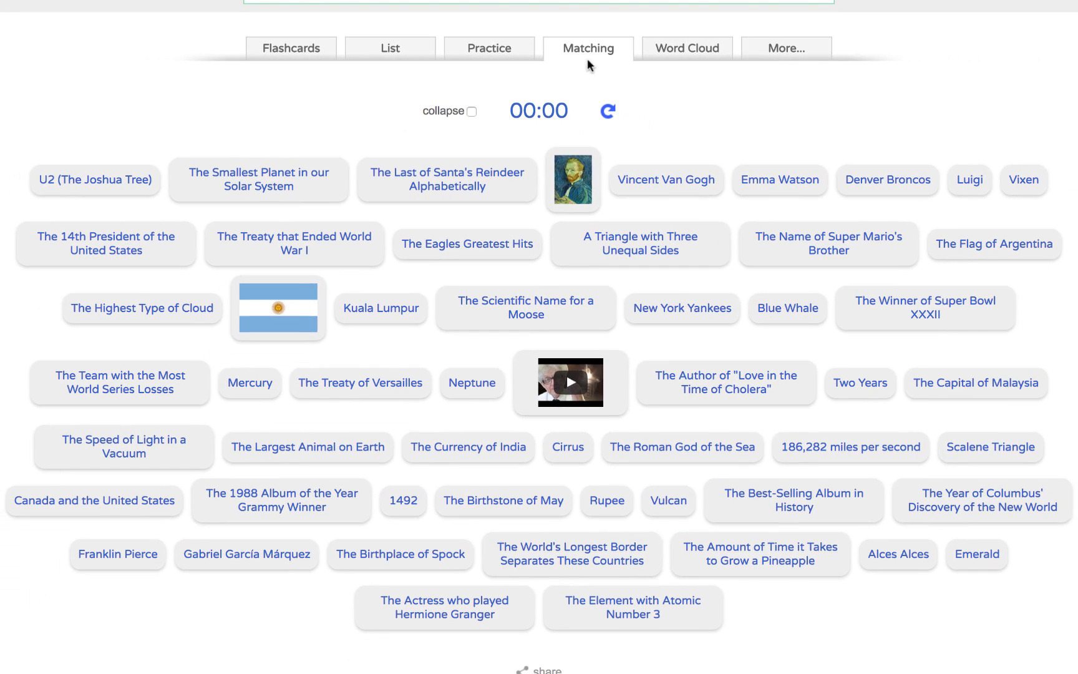
click(220, 184)
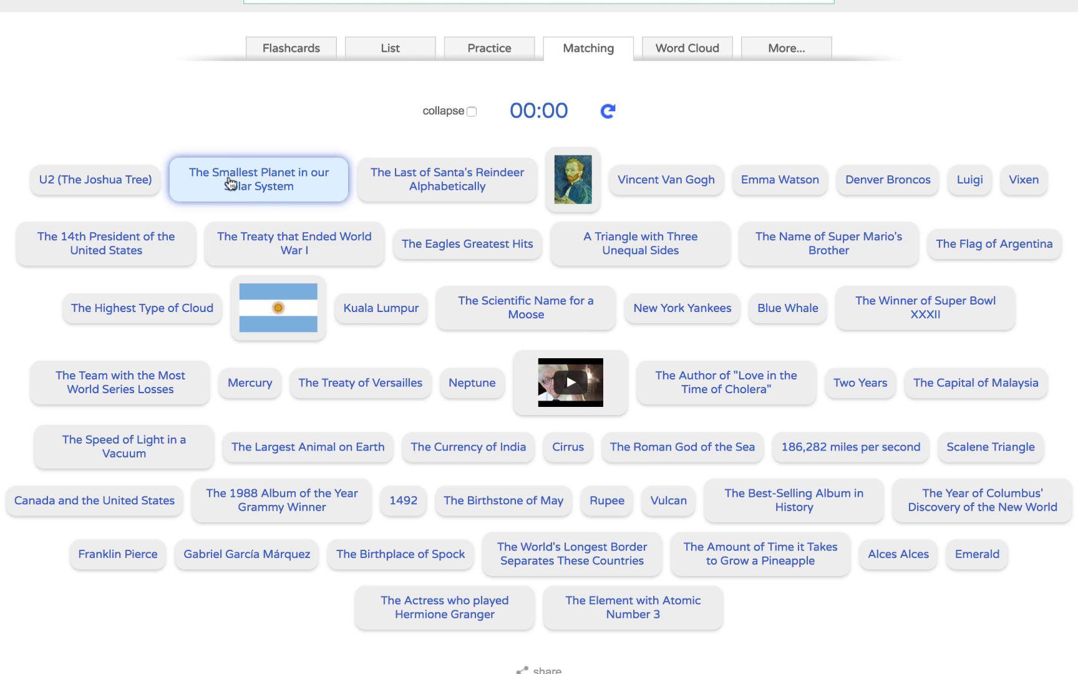
click(646, 458)
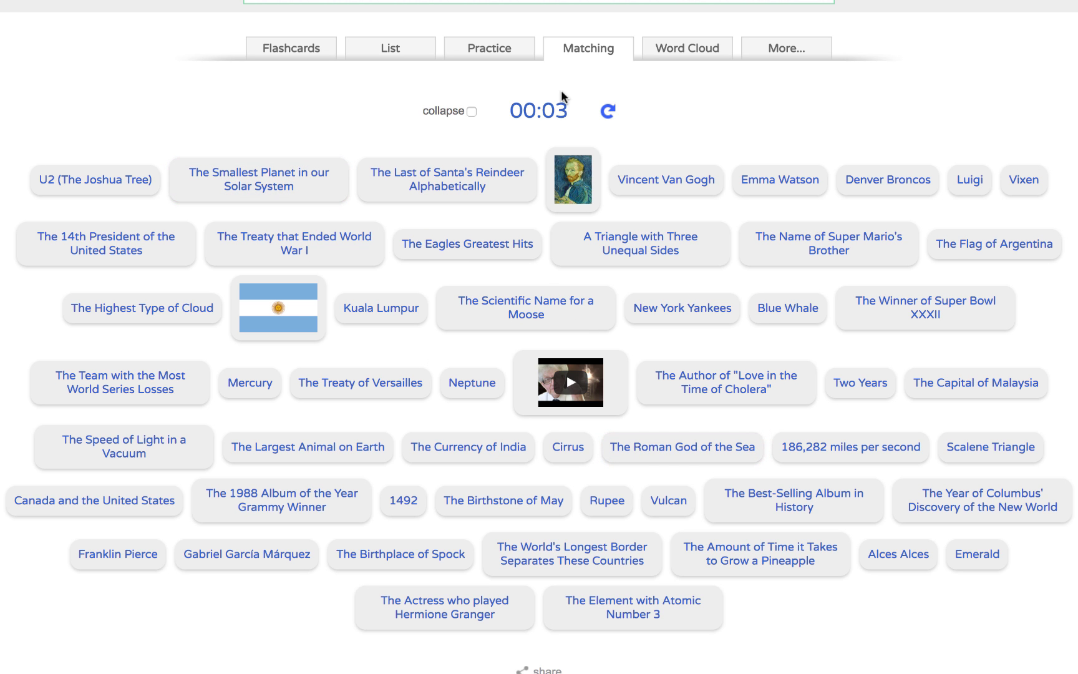
click(689, 53)
scroll(689, 318, down, 5)
scroll(685, 316, up, 5)
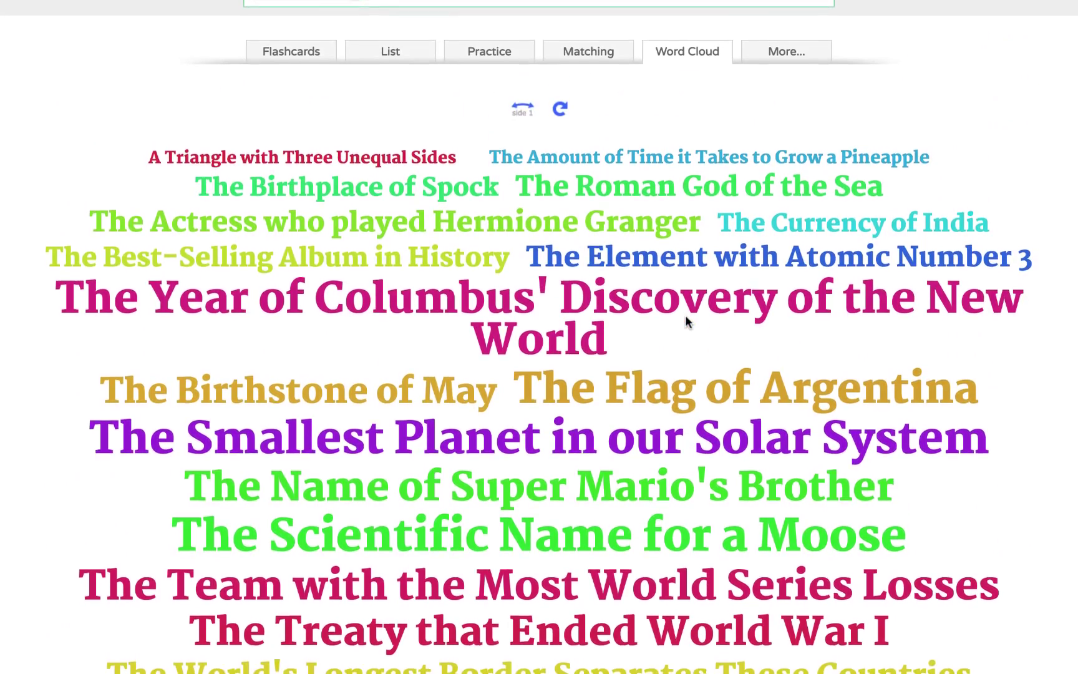
click(790, 55)
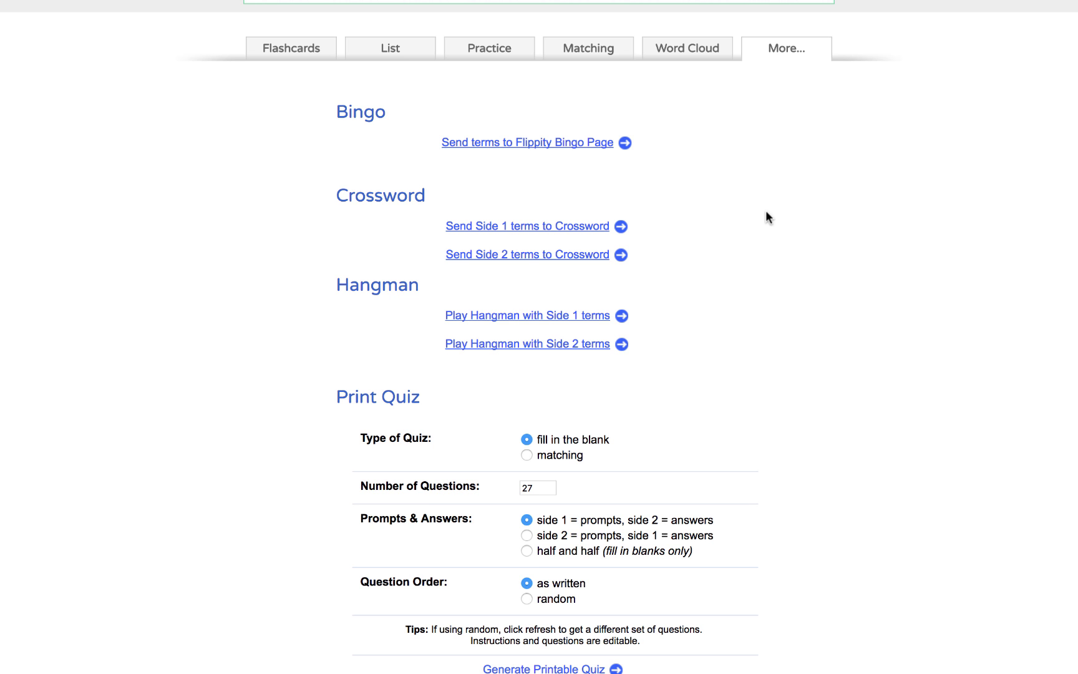
scroll(766, 210, down, 3)
scroll(766, 209, up, 3)
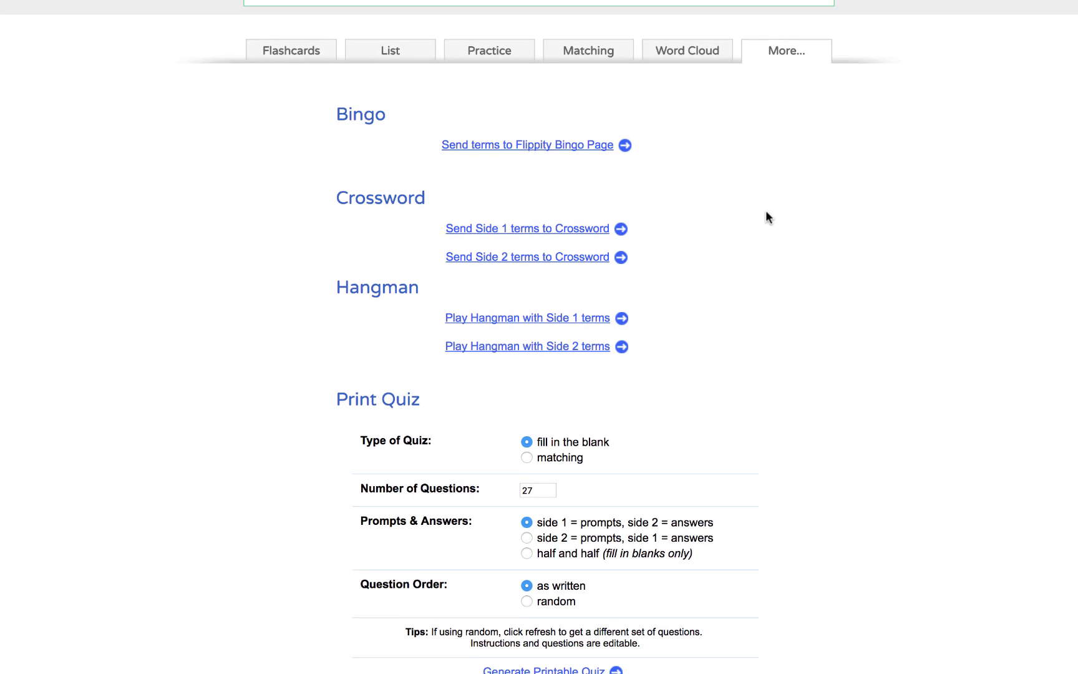
Return to the Flashcards view, then close the Flippity link dialog over the sheet
click(305, 62)
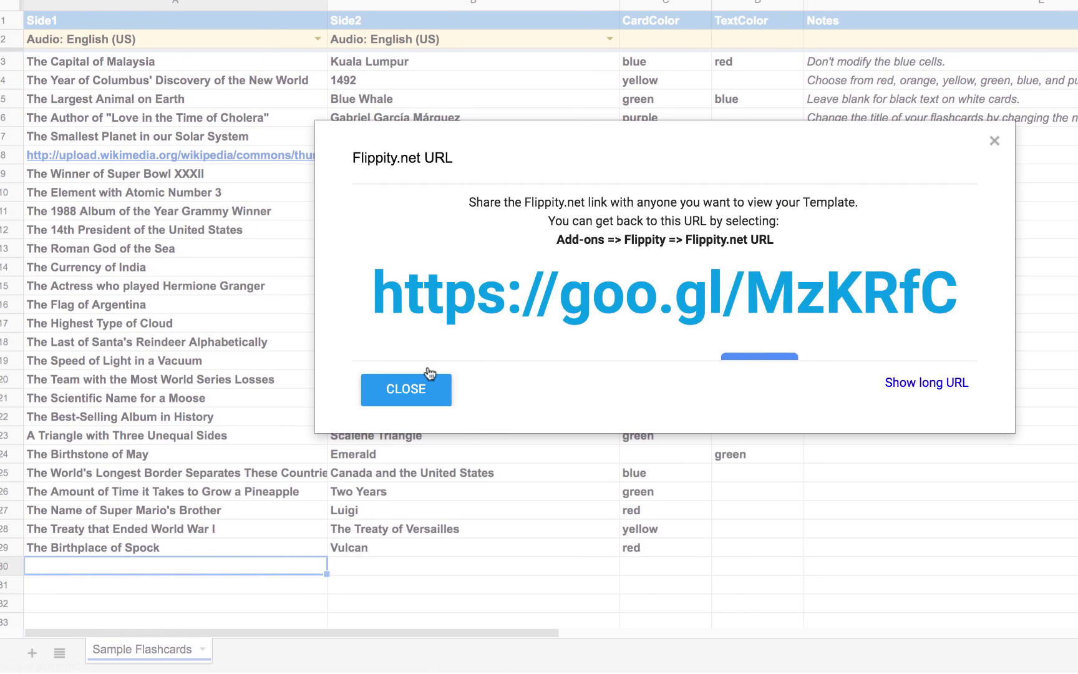
click(365, 389)
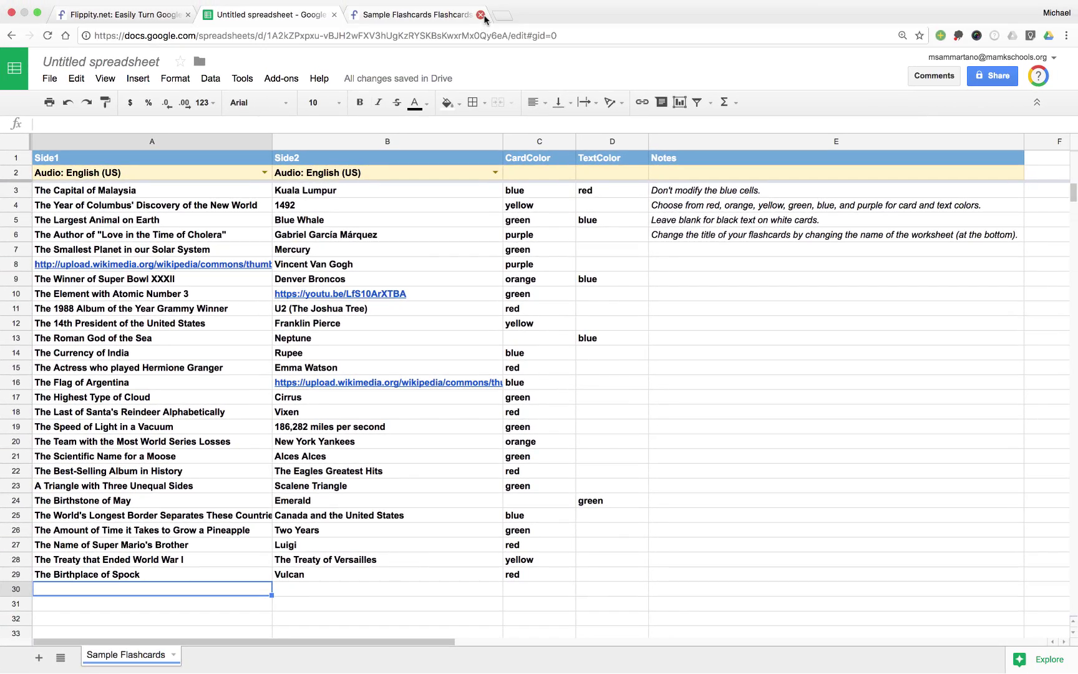
Close the flashcards tab and start a blank spreadsheet from the Sheets home page
click(481, 15)
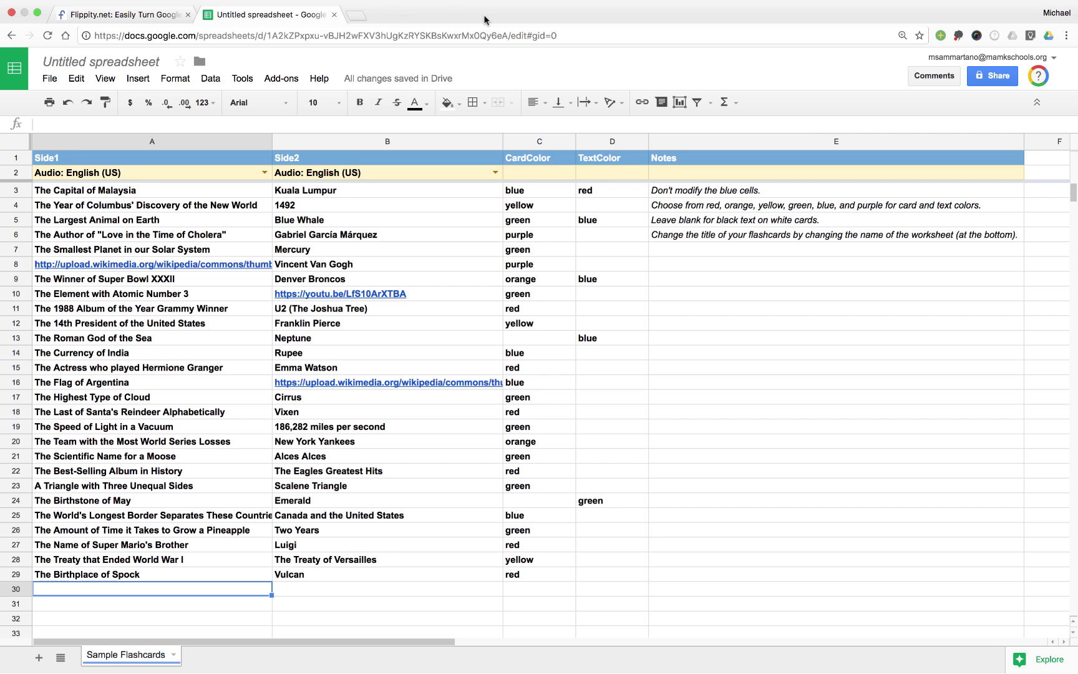
click(7, 78)
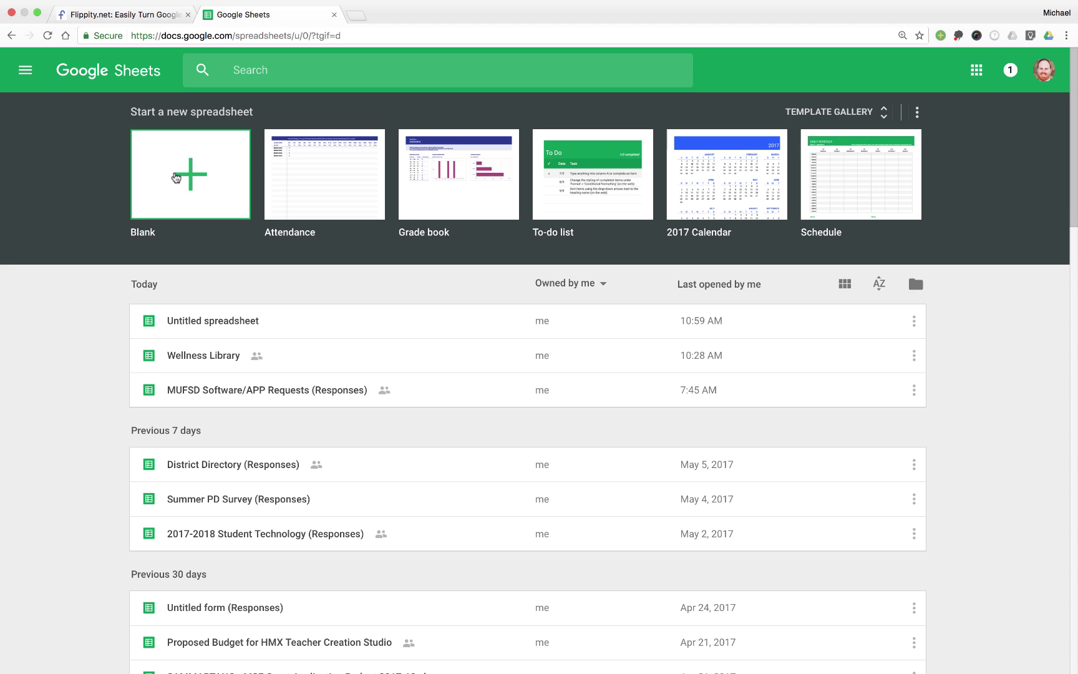
click(176, 178)
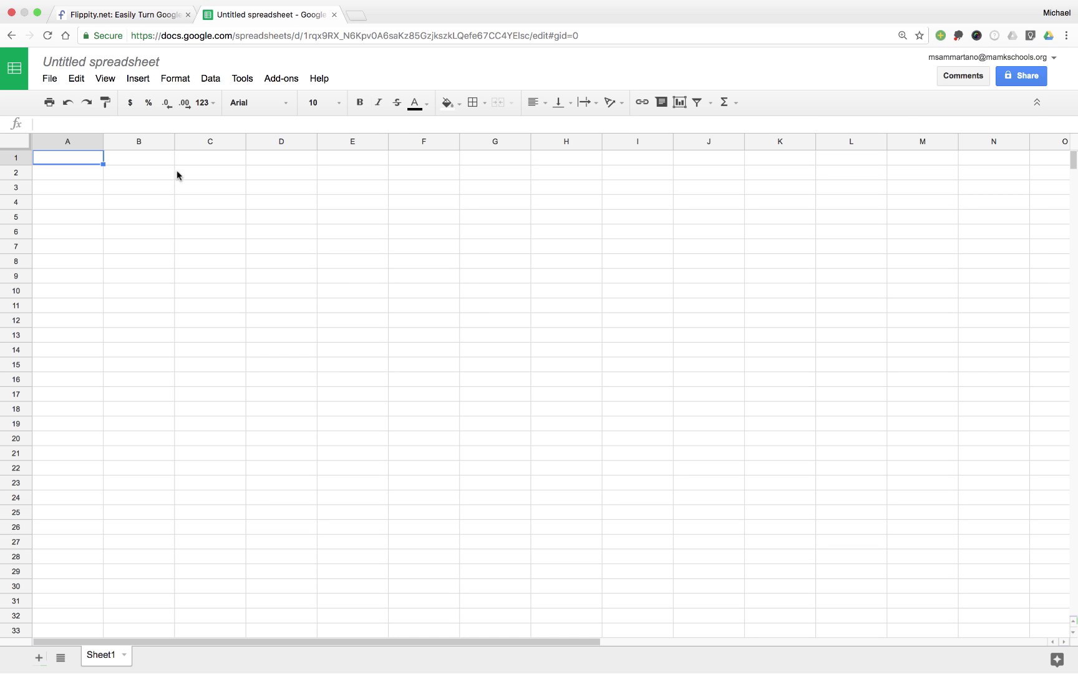
Build a sheet from Flippity's Random Name Picker template and dismiss the link dialog
click(285, 81)
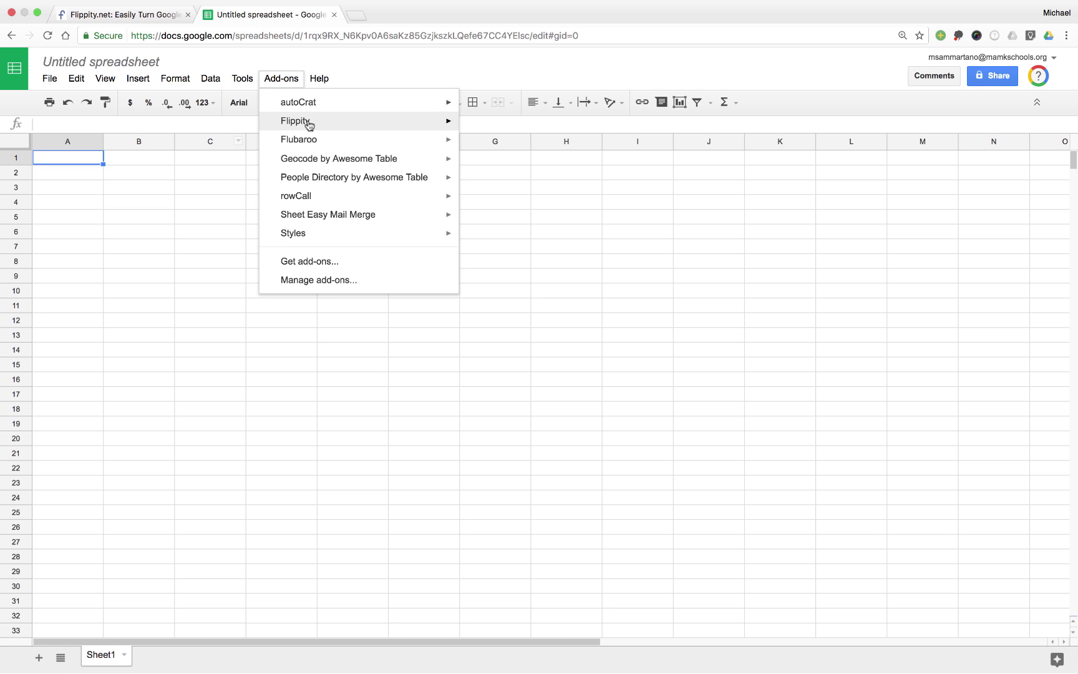
mouse_move(305, 121)
click(500, 126)
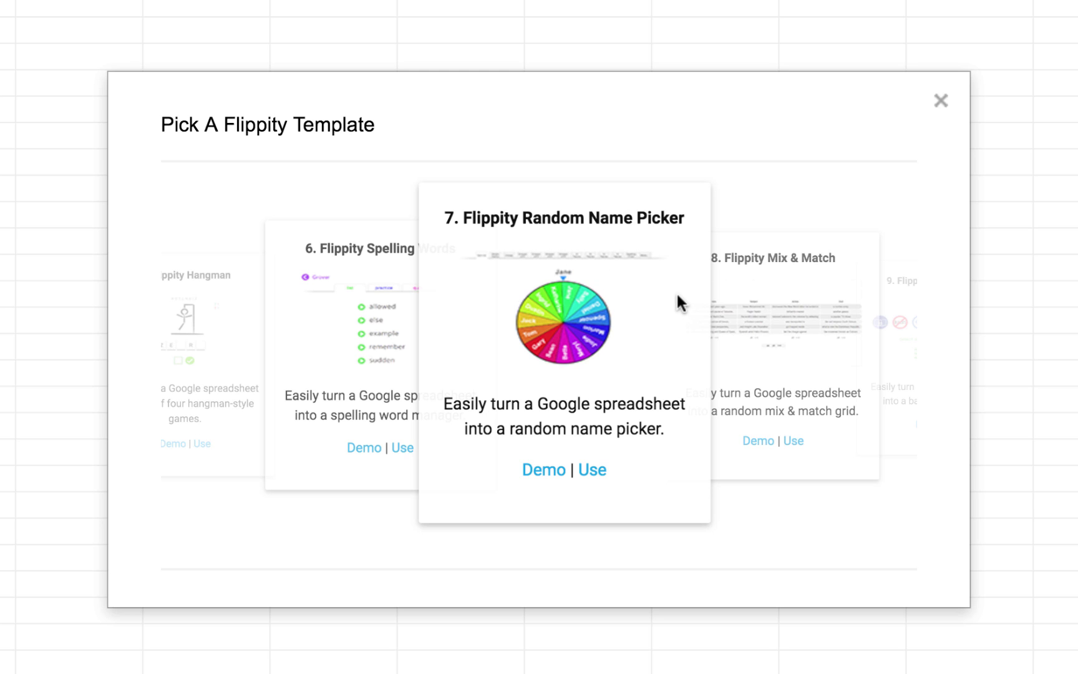
click(593, 471)
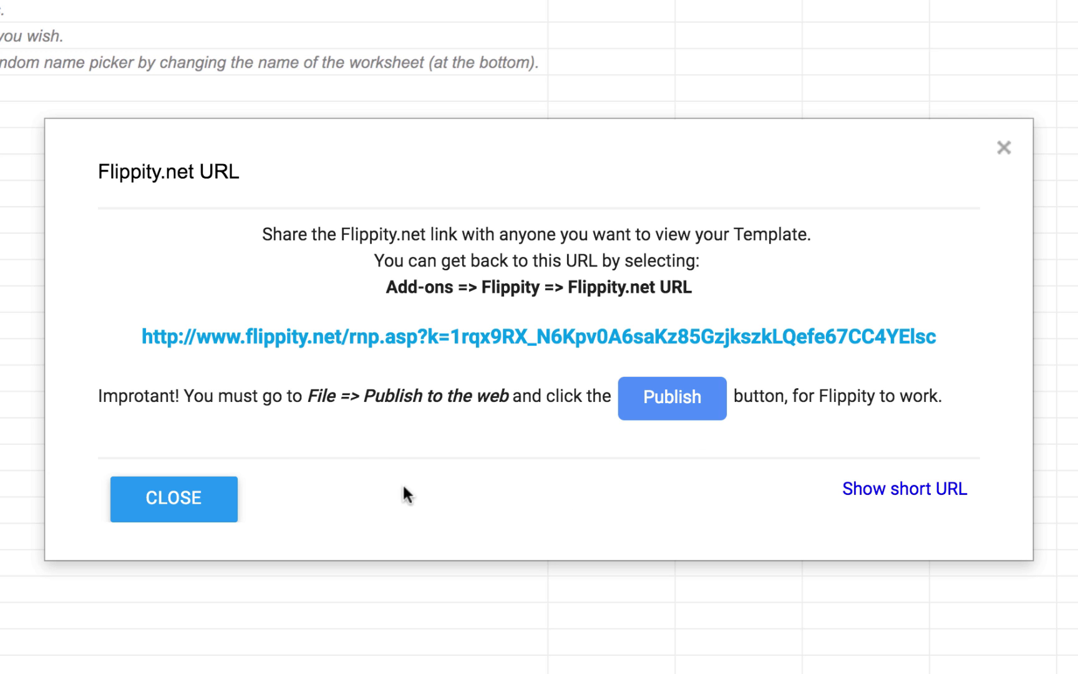
click(212, 507)
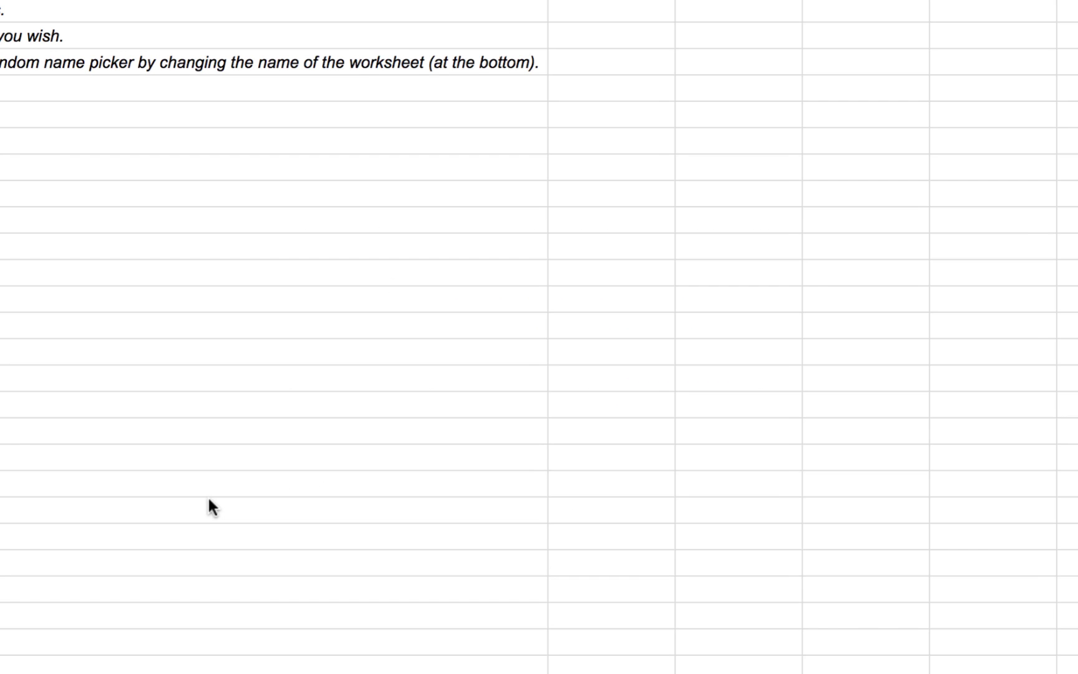
Rename the Demo sheet to 'Name Picker'
click(95, 312)
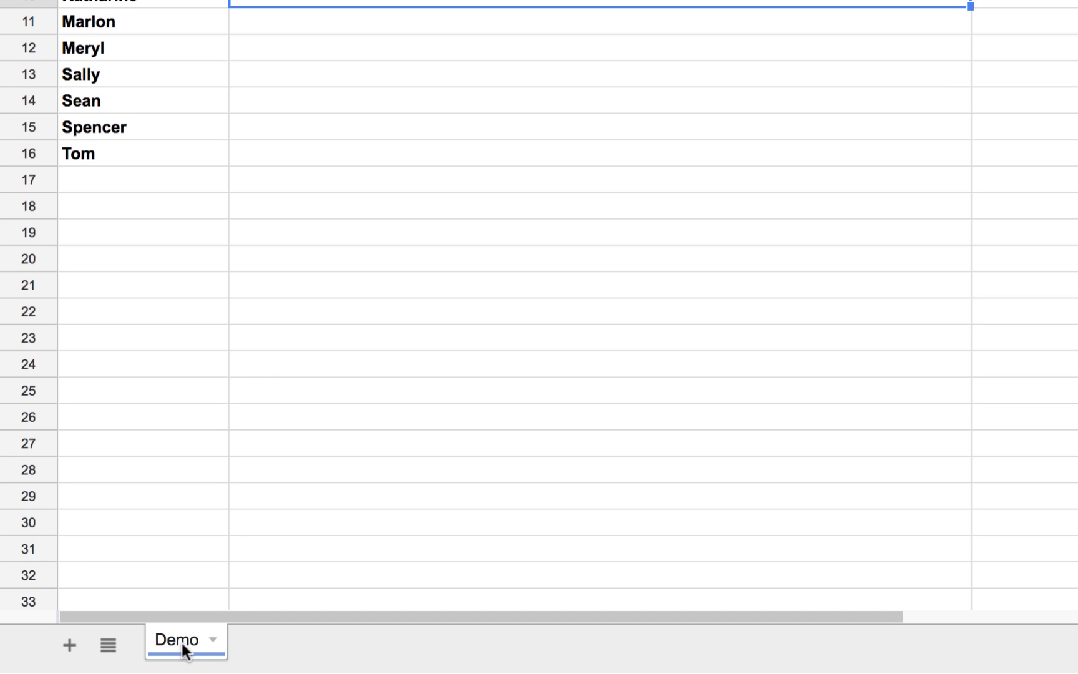
double_click(182, 644)
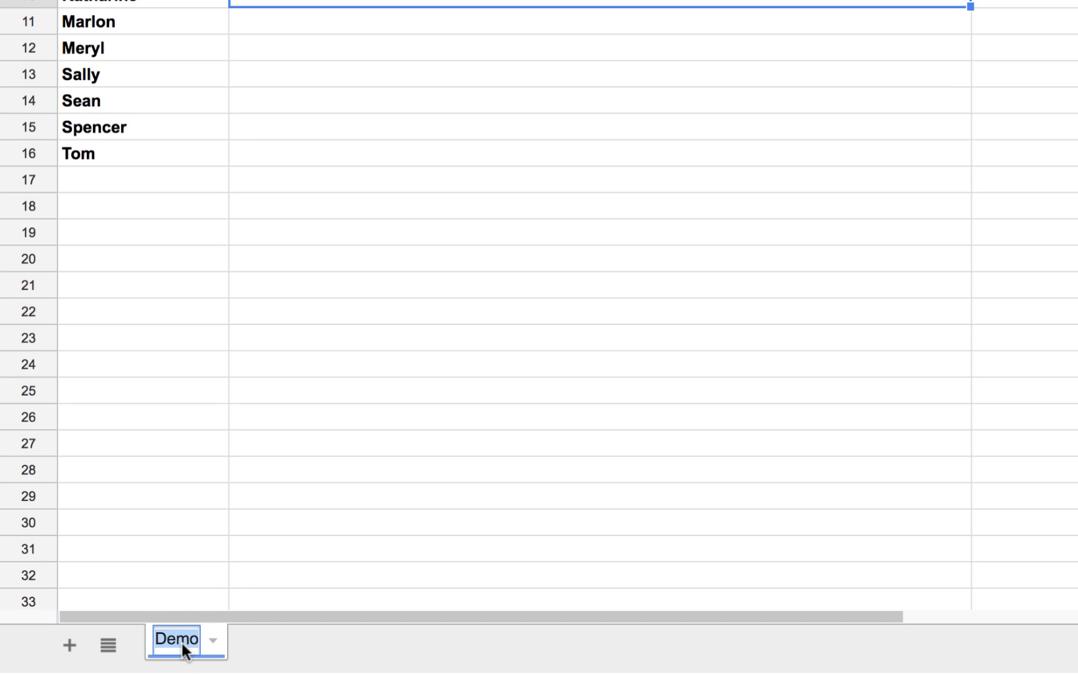
text(Nam)
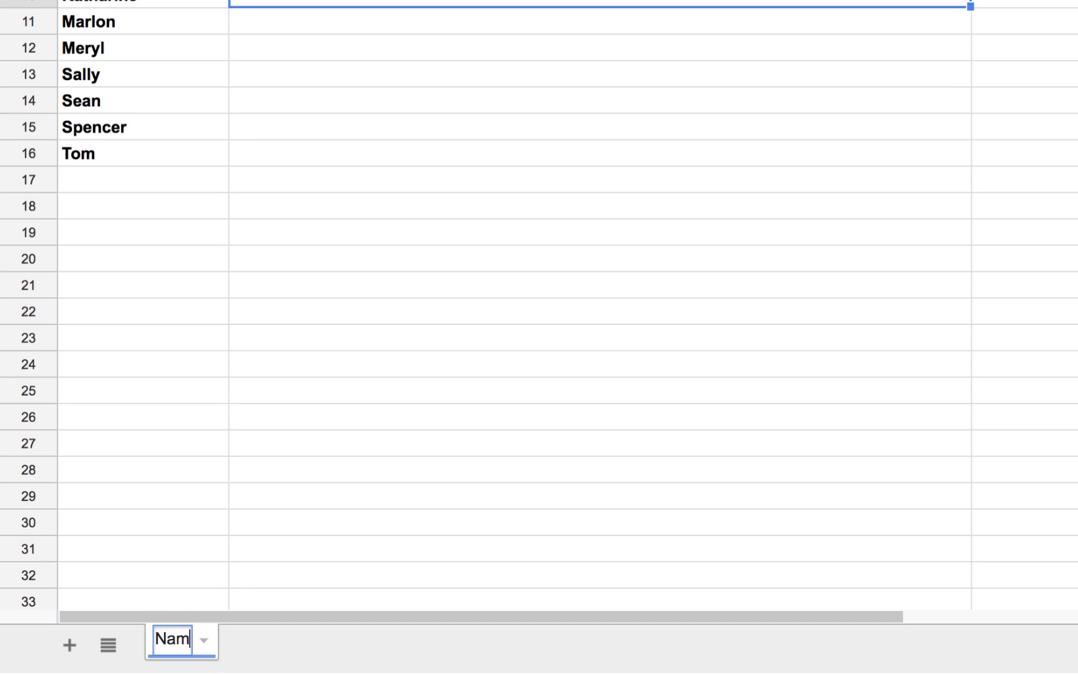
text(e Picker)
key(Return)
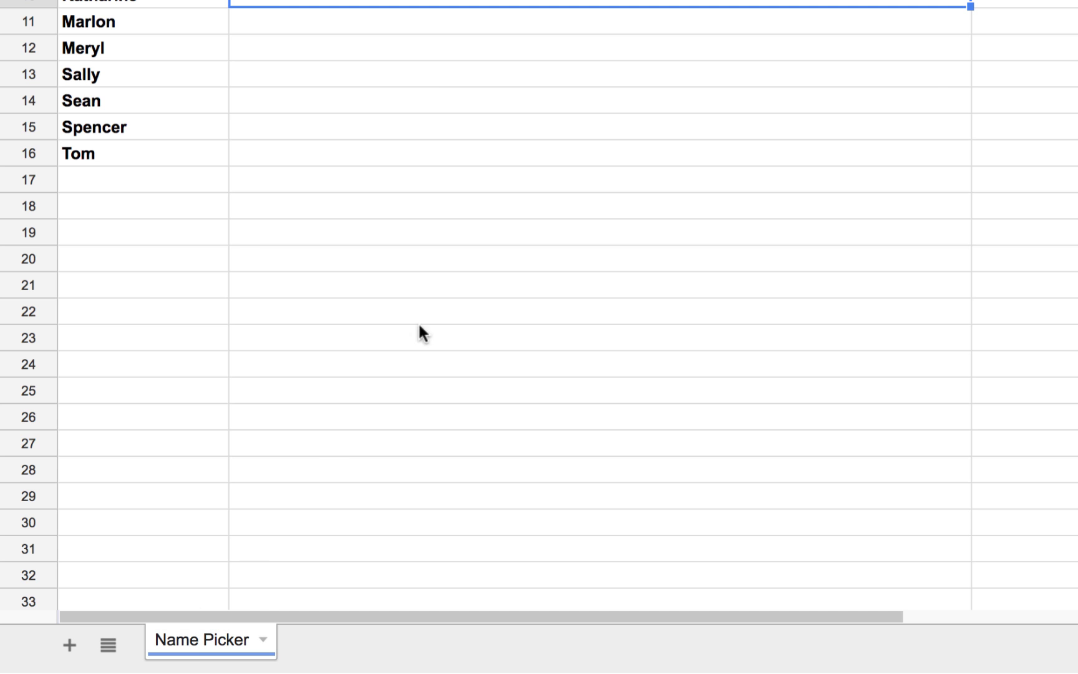
Add Michael as a new name in cell A17 below Tom
click(441, 306)
scroll(474, 249, up, 2)
click(491, 210)
scroll(437, 374, up, 5)
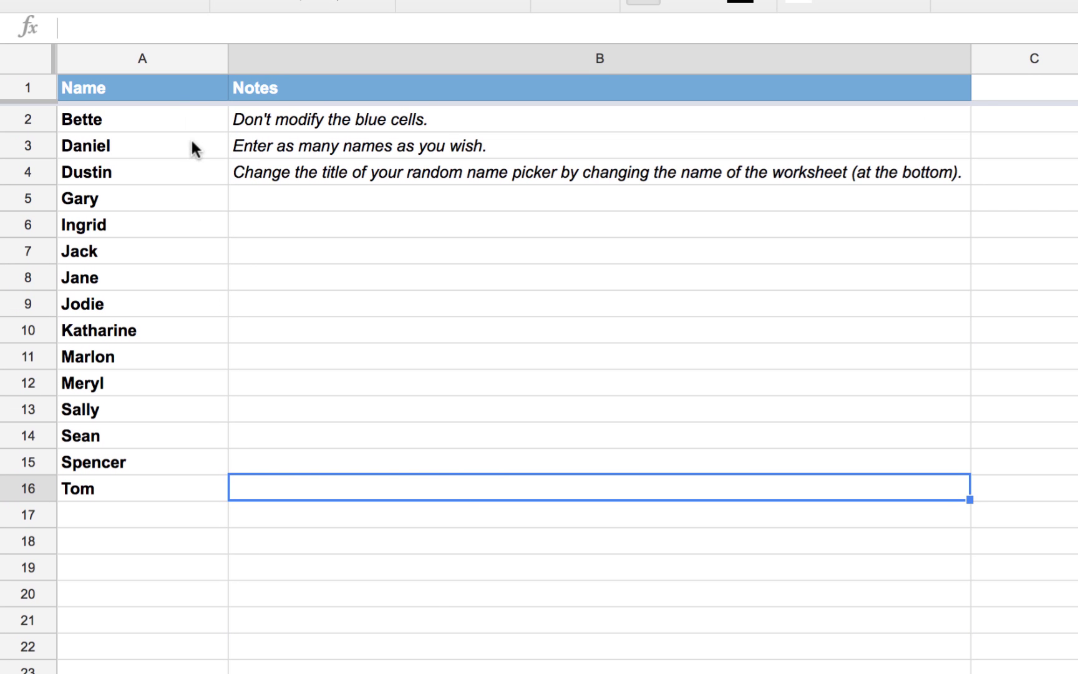
click(478, 383)
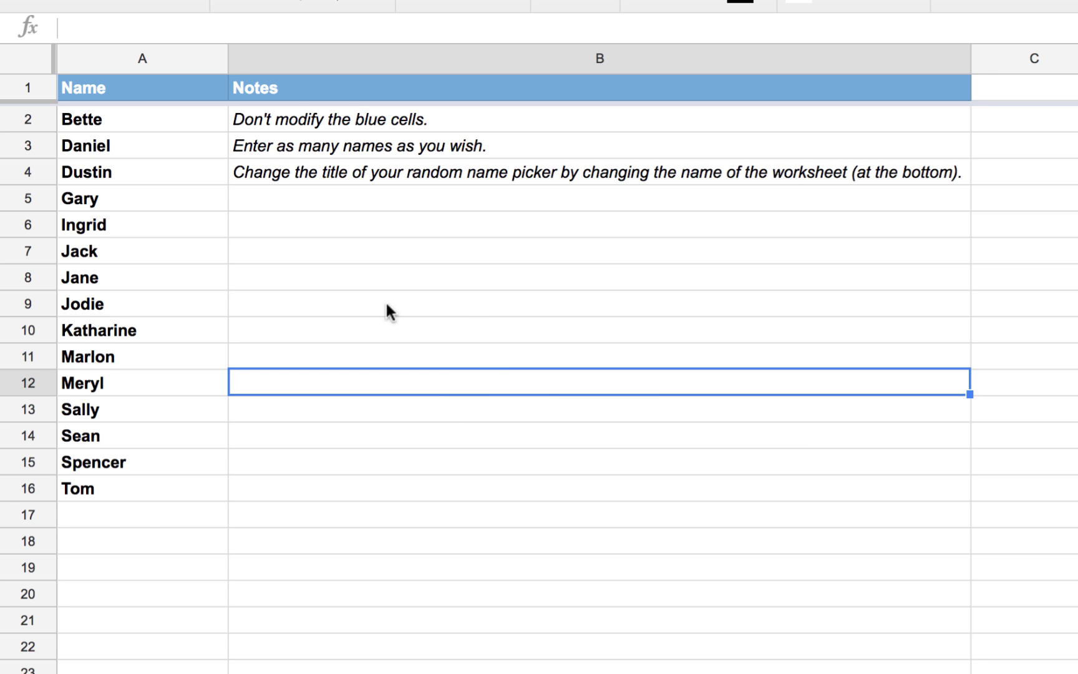
click(107, 518)
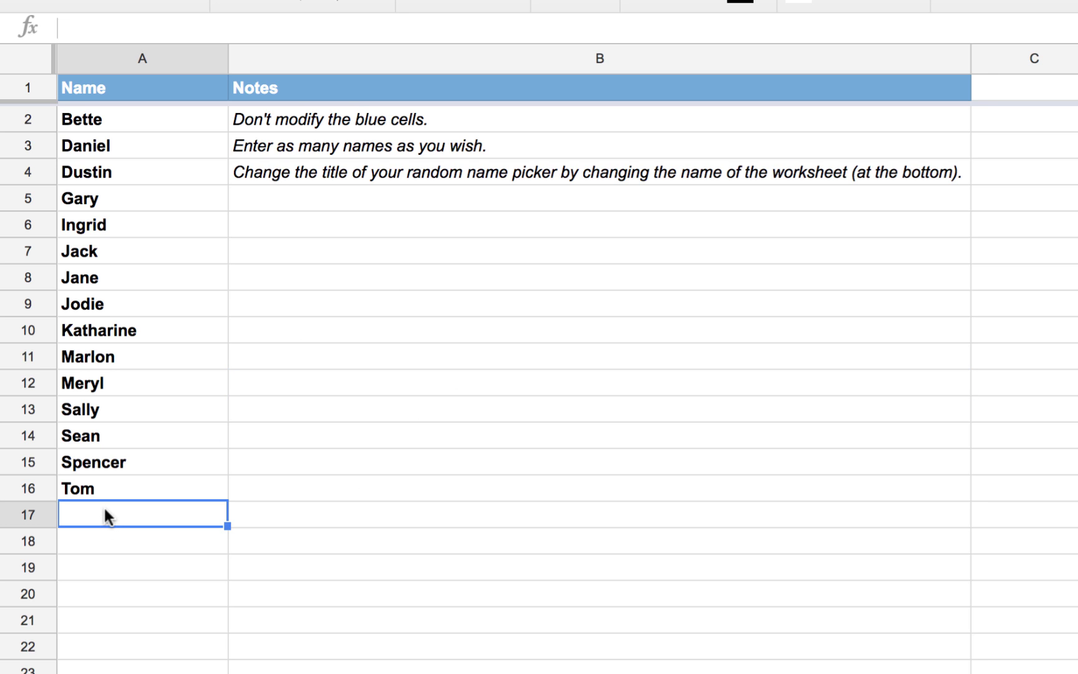
text(Michael)
key(Return)
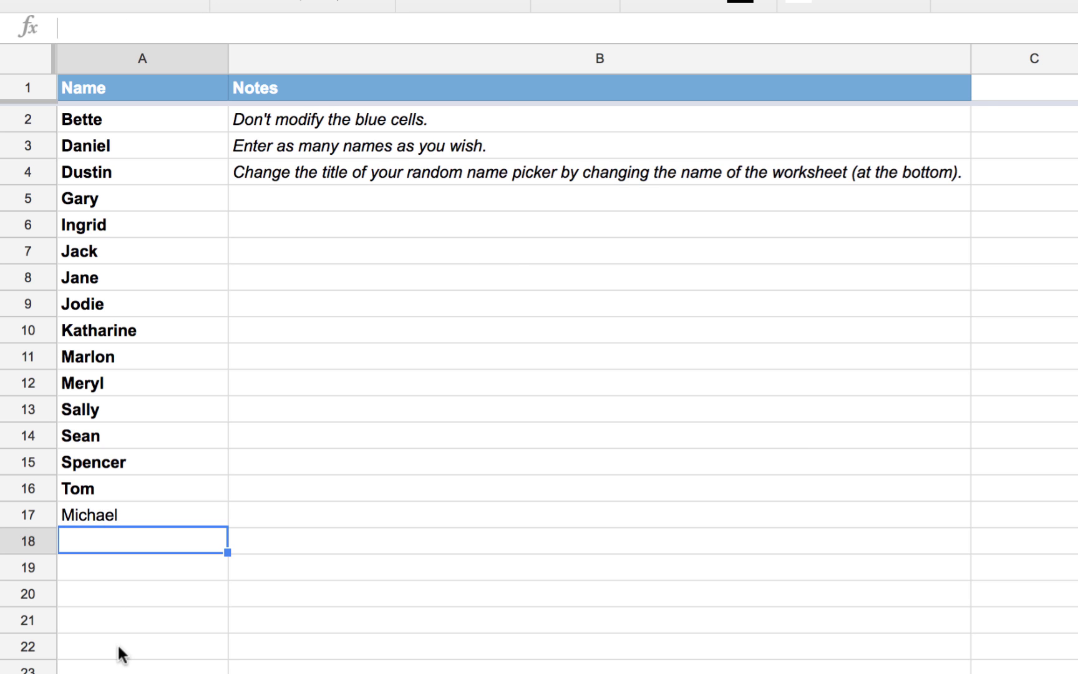
Publish the entire spreadsheet to the web as a web page
click(118, 649)
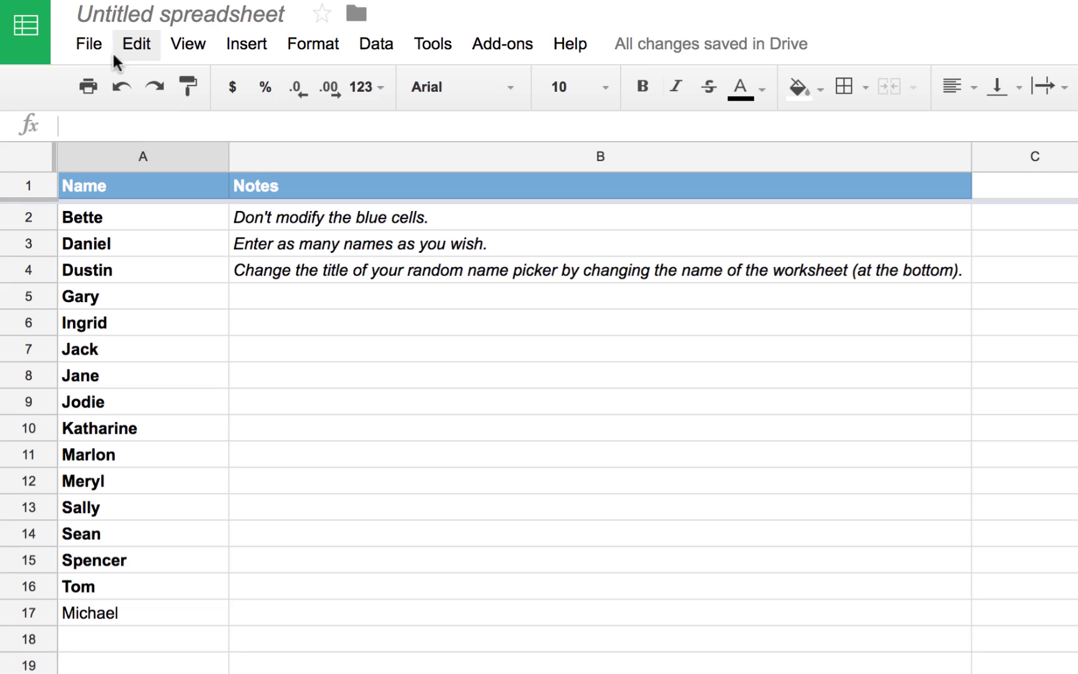
click(87, 43)
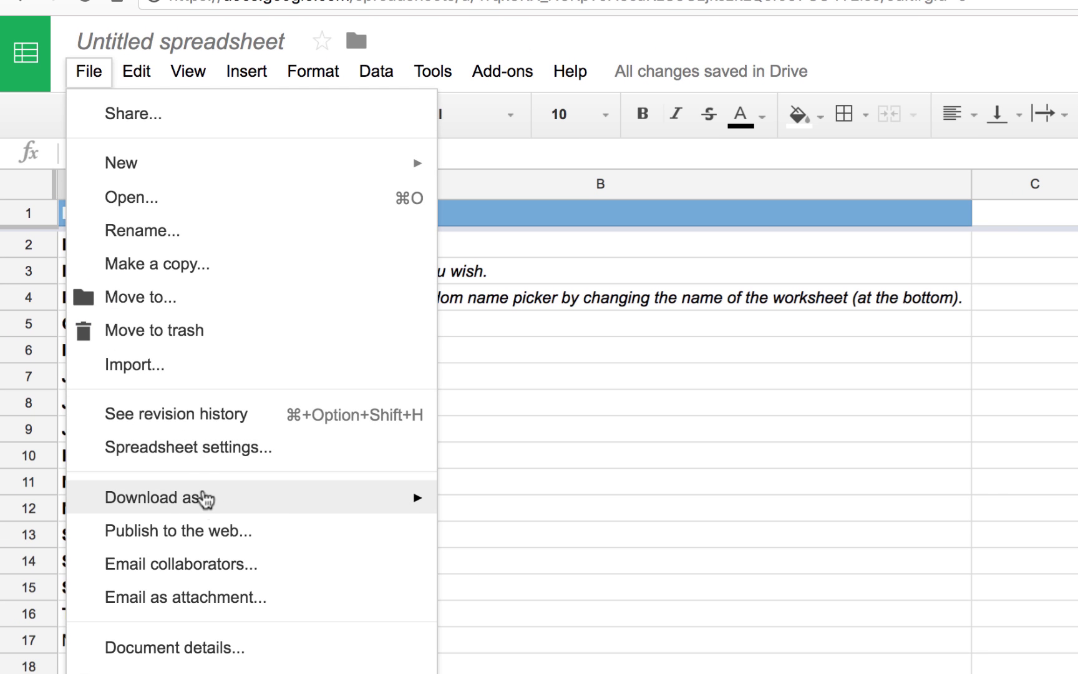
click(220, 531)
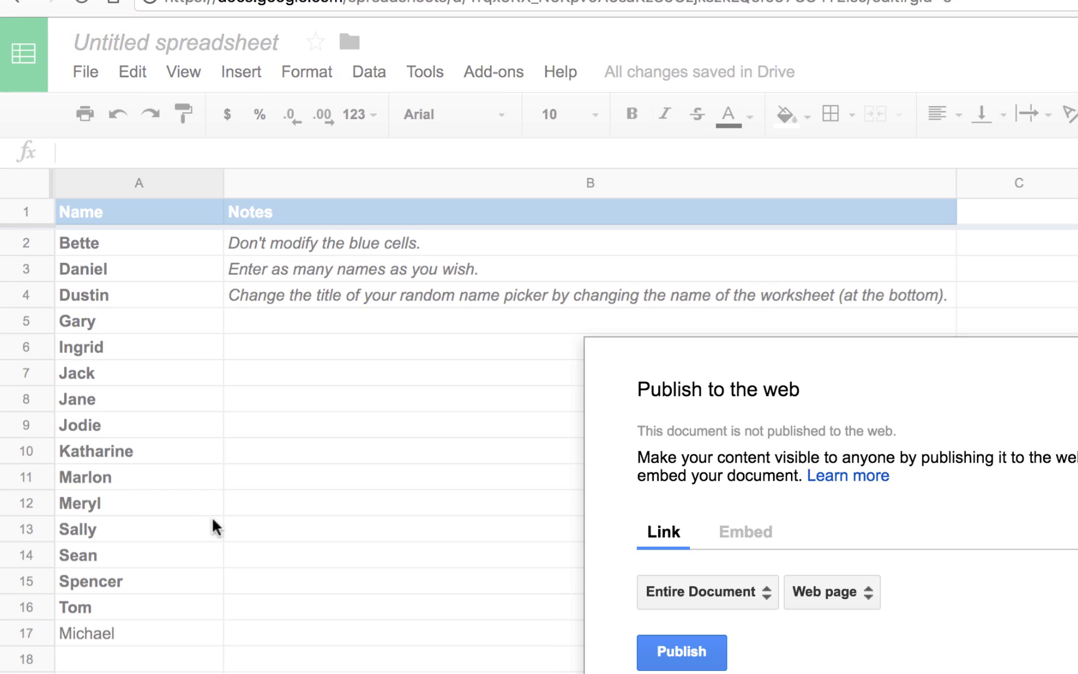
click(673, 645)
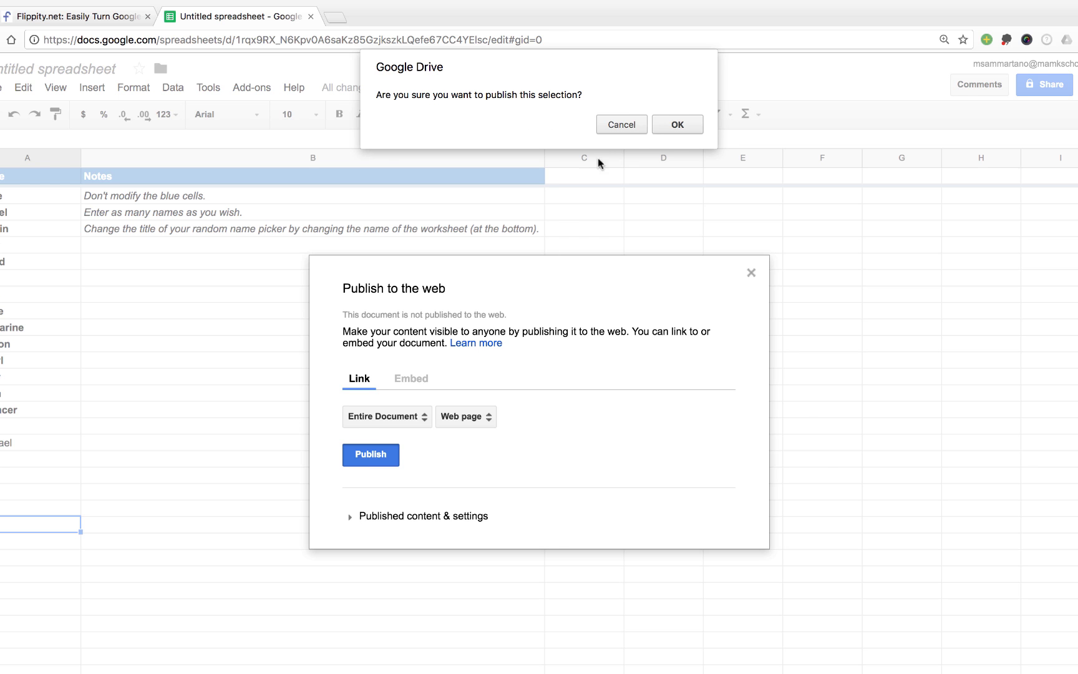
click(673, 125)
click(752, 228)
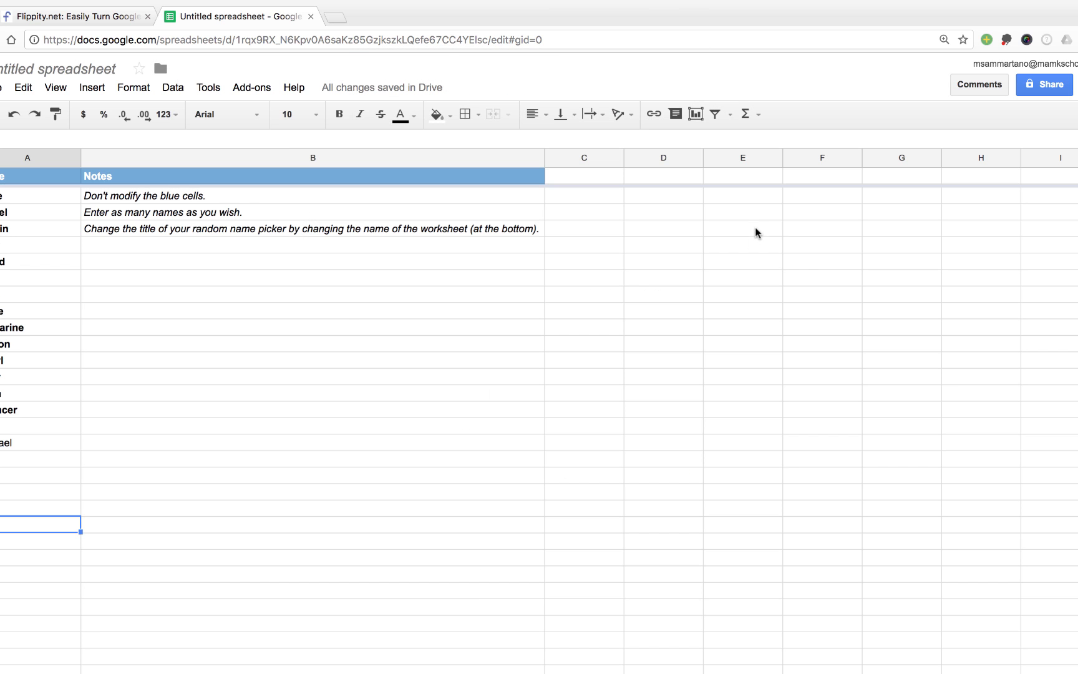
Open the published name picker and spin the wheel, landing on Bette
click(259, 90)
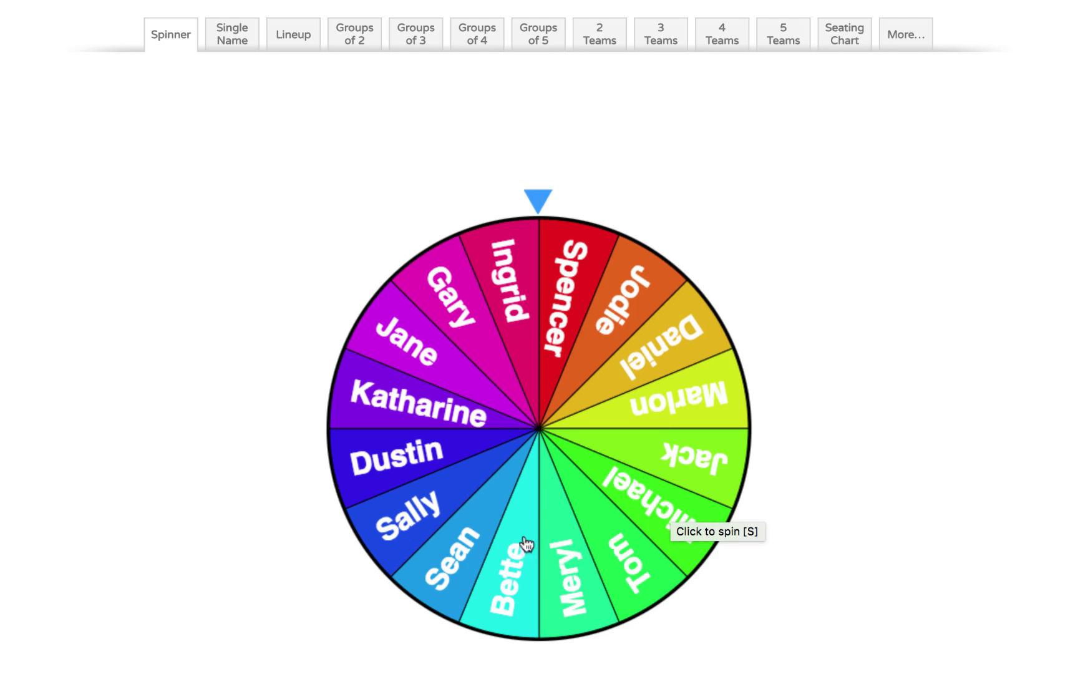
click(551, 293)
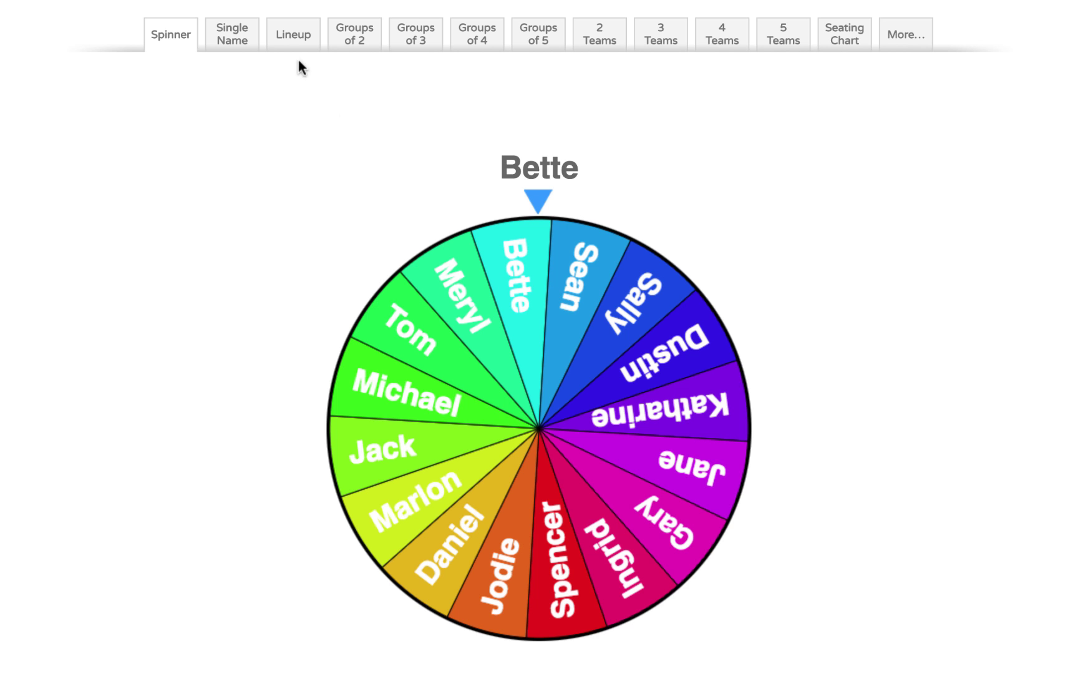
Show the names as a random Lineup and advance it to Spencer at number 4
click(286, 41)
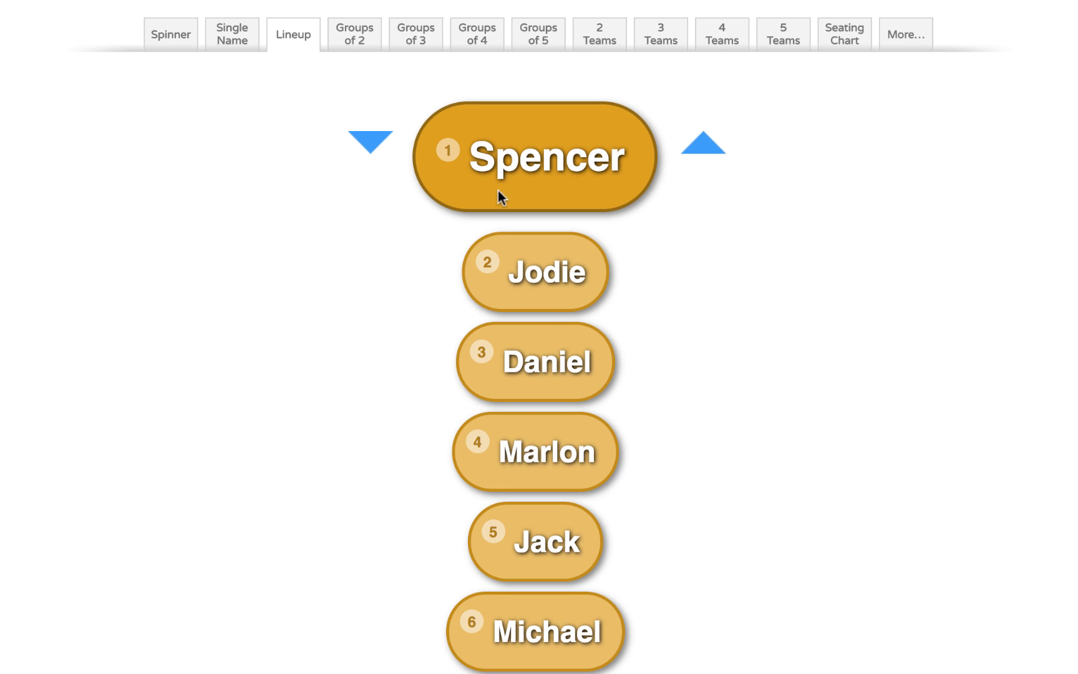
scroll(585, 536, down, 3)
scroll(584, 532, down, 10)
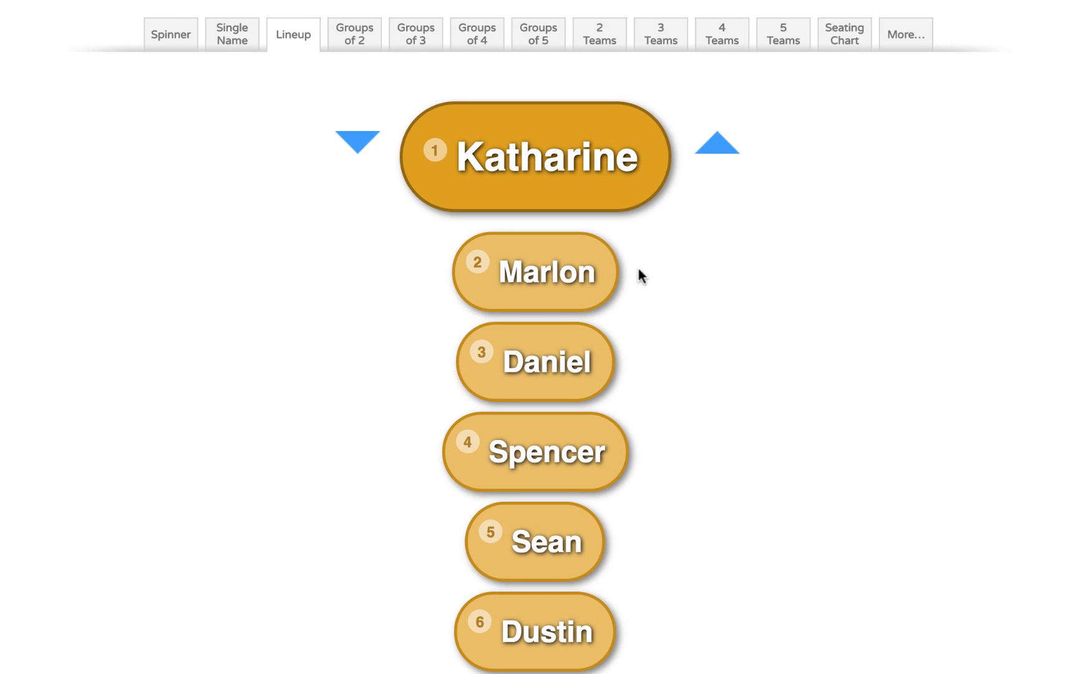
click(724, 148)
click(698, 150)
click(700, 155)
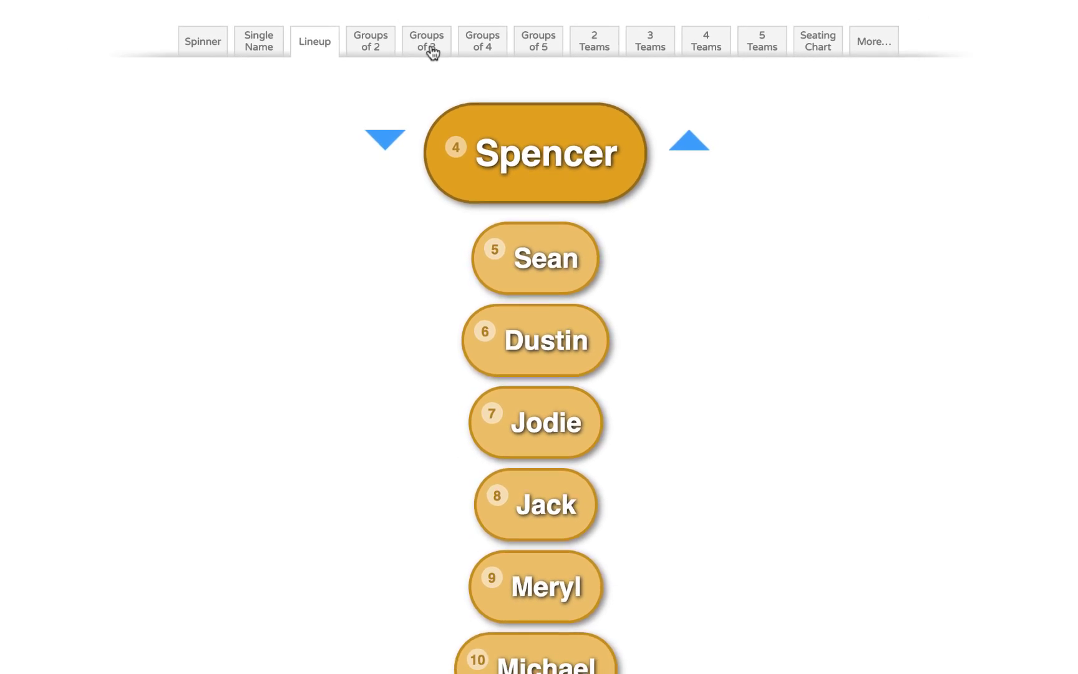
Split the names into groups of 3, groups of 4, reshuffled pairs, then two teams
click(432, 50)
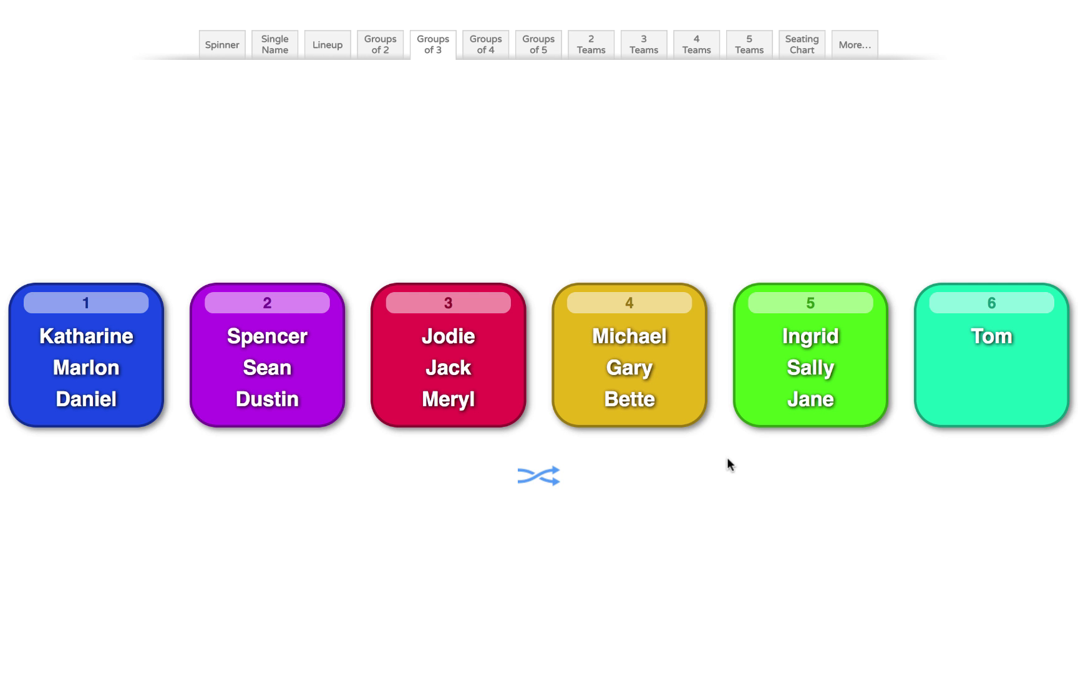
click(490, 53)
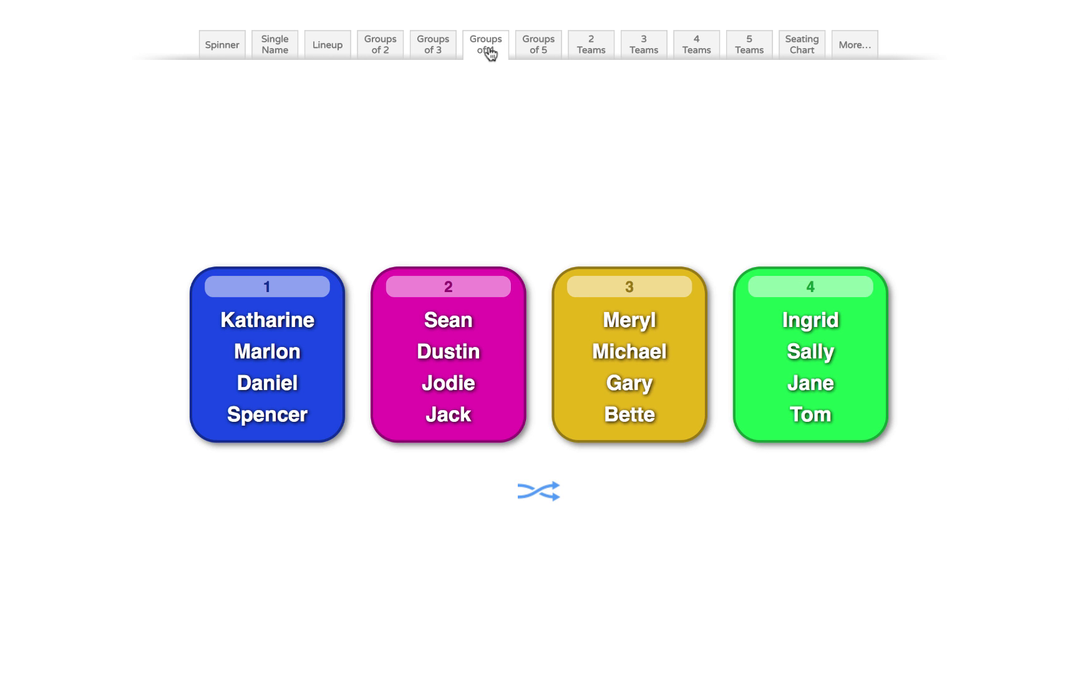
click(384, 46)
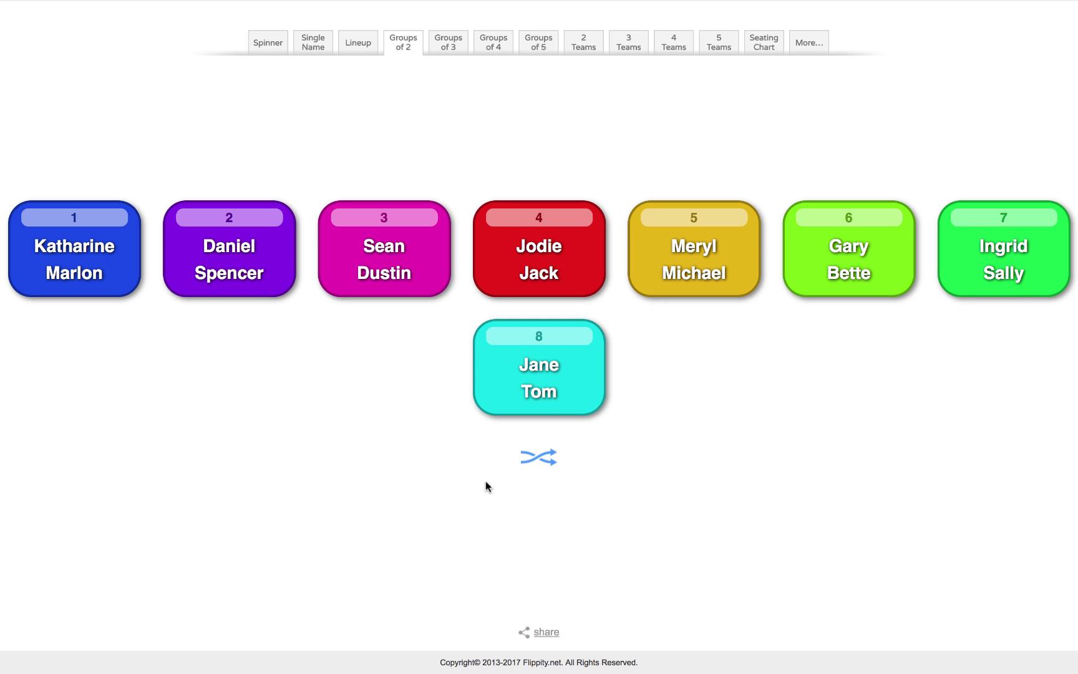
click(541, 465)
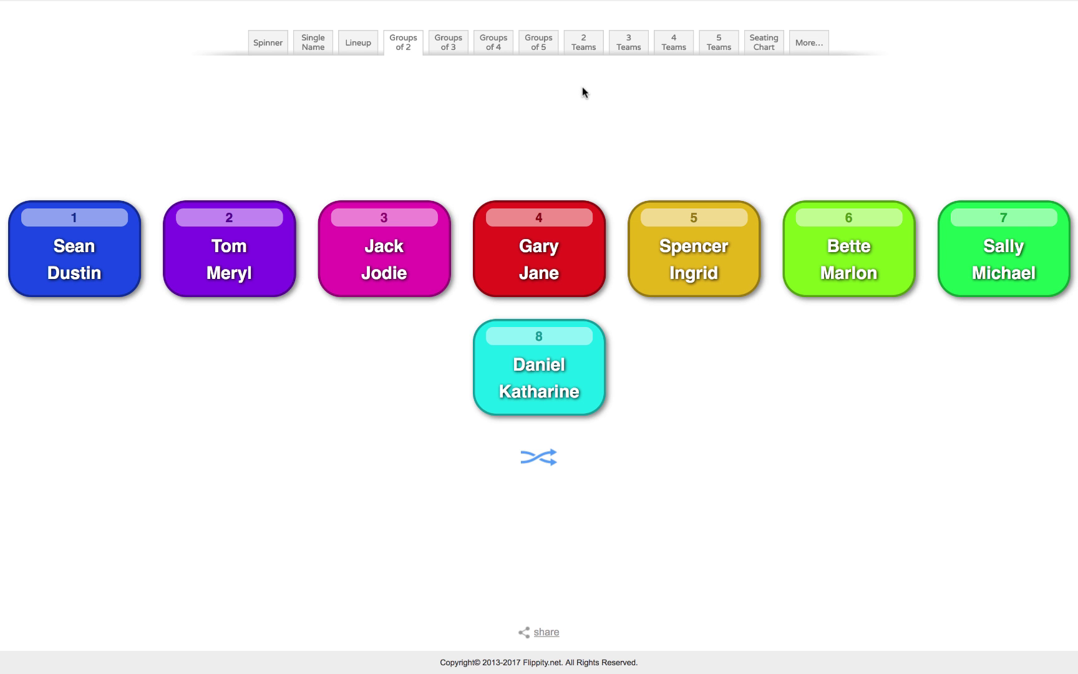
click(585, 49)
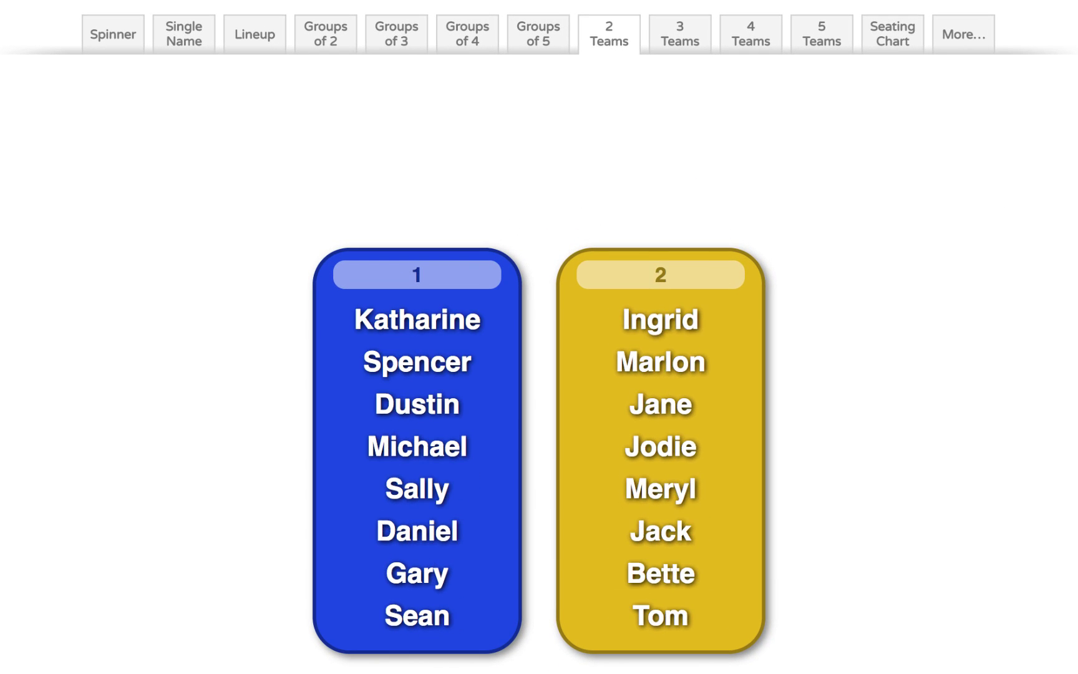
Show the Seating Chart, adjust its seat rows, and shuffle the names into new seats
click(897, 40)
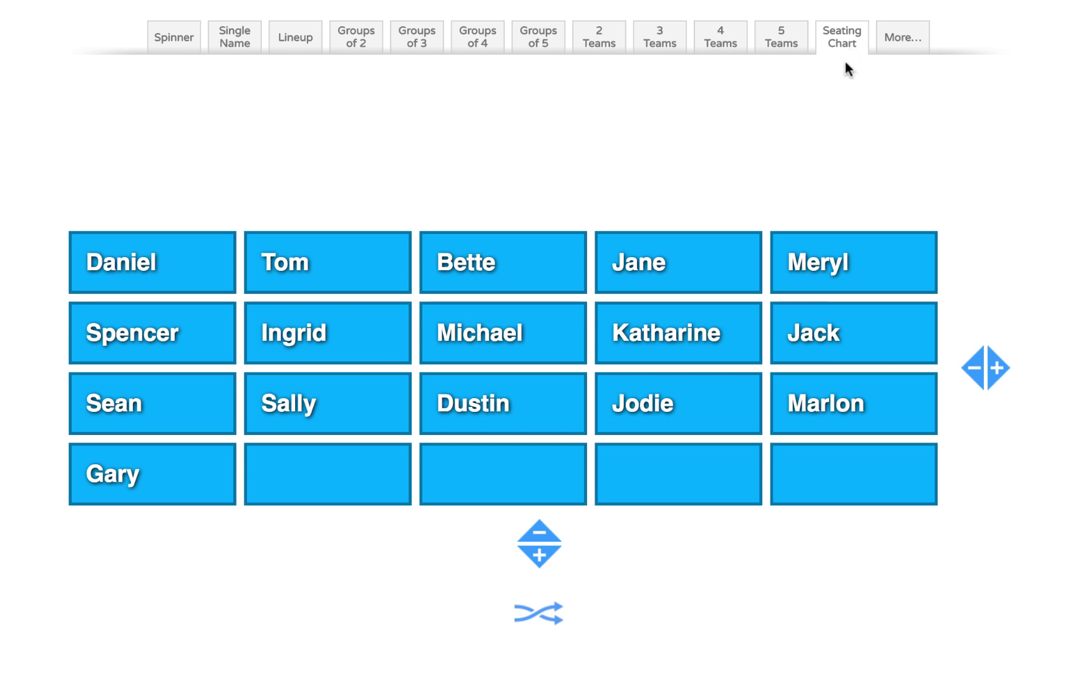
click(542, 556)
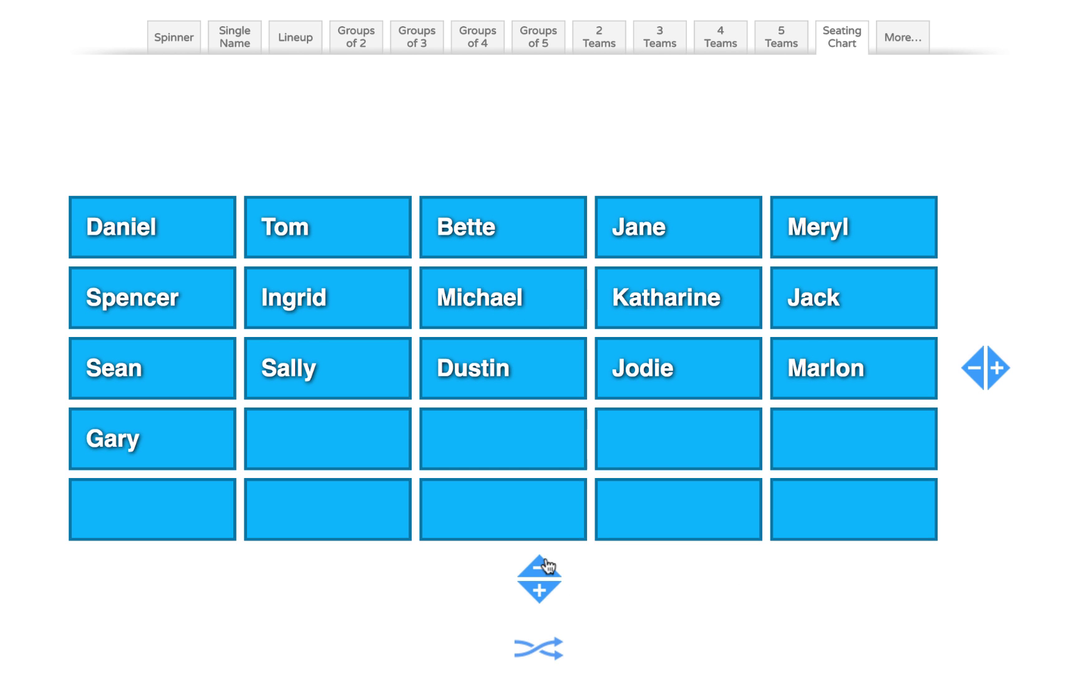
click(540, 591)
click(540, 605)
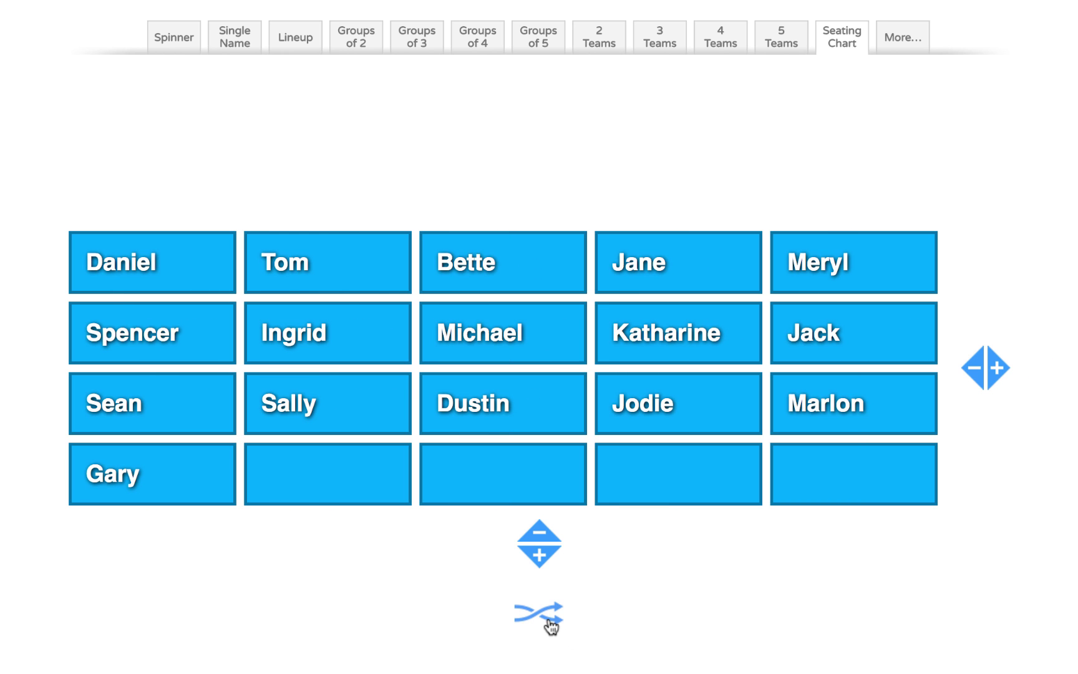
click(551, 626)
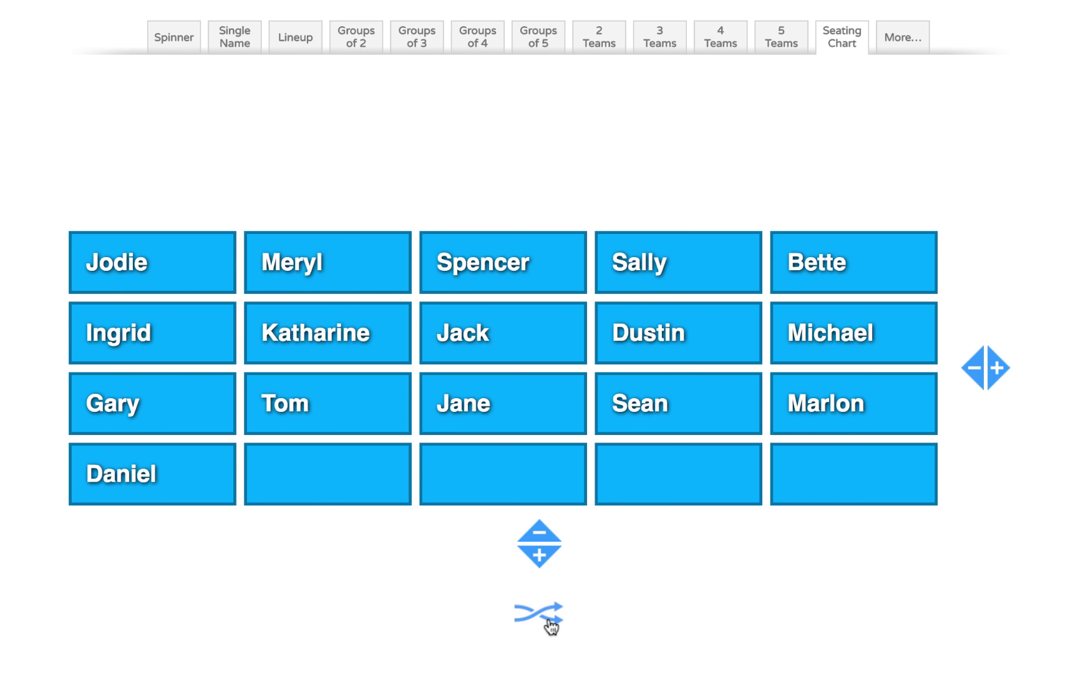
View Groups of 2, 3, 4 and 5 and 2 and 3 Teams, then return to the Spinner
click(901, 54)
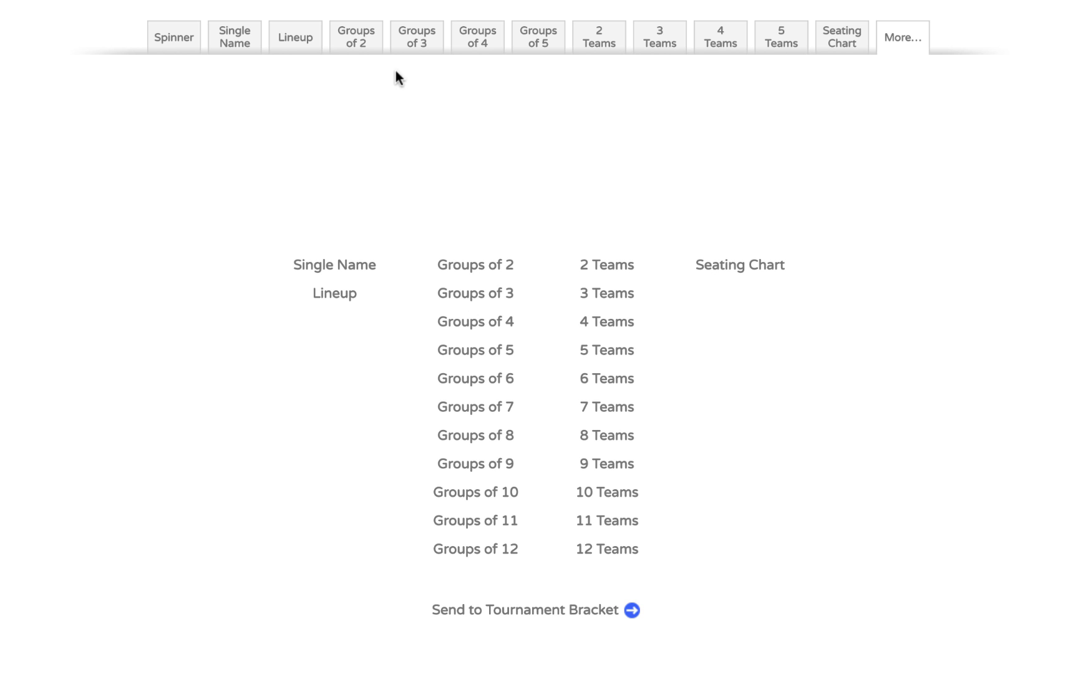
click(362, 41)
click(419, 38)
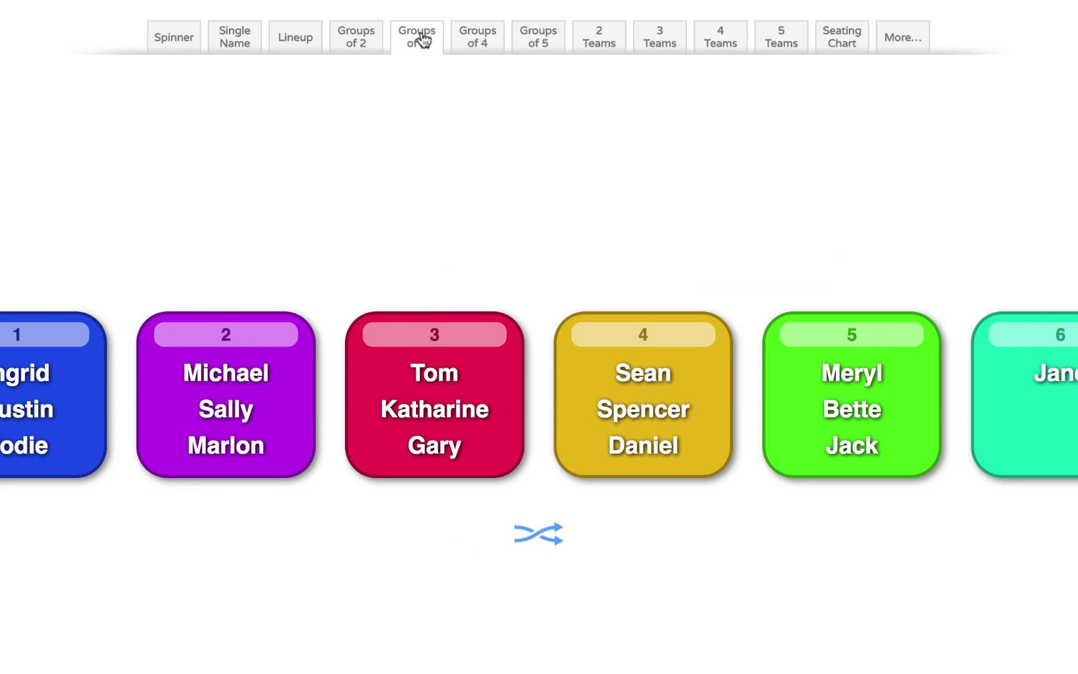
click(481, 35)
click(542, 38)
click(618, 41)
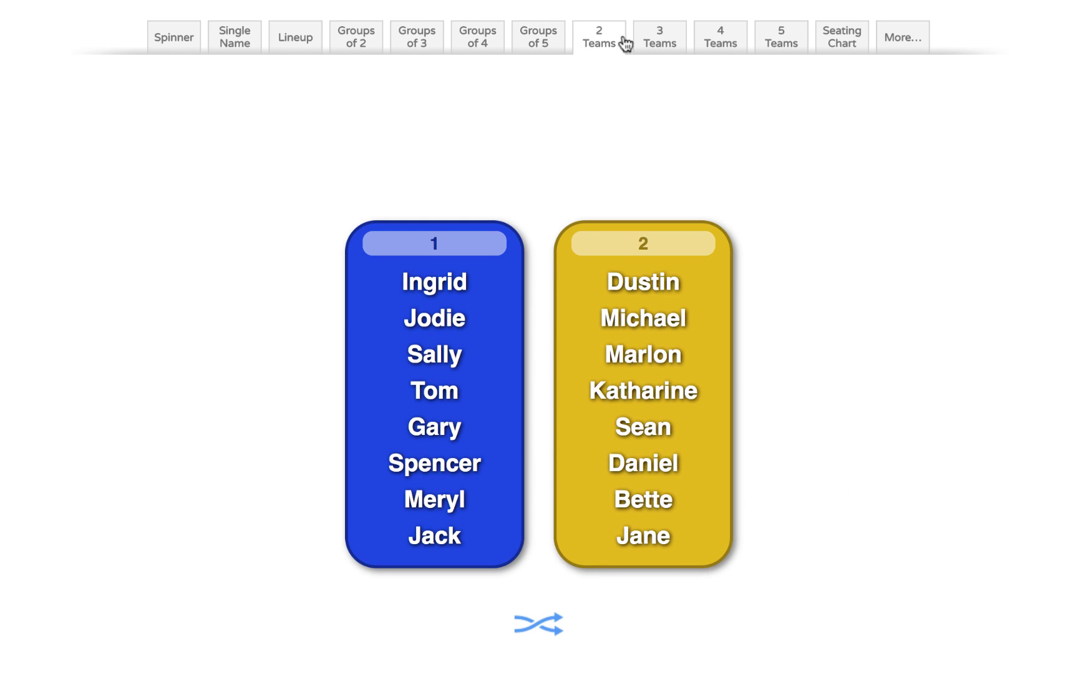
click(649, 39)
click(183, 43)
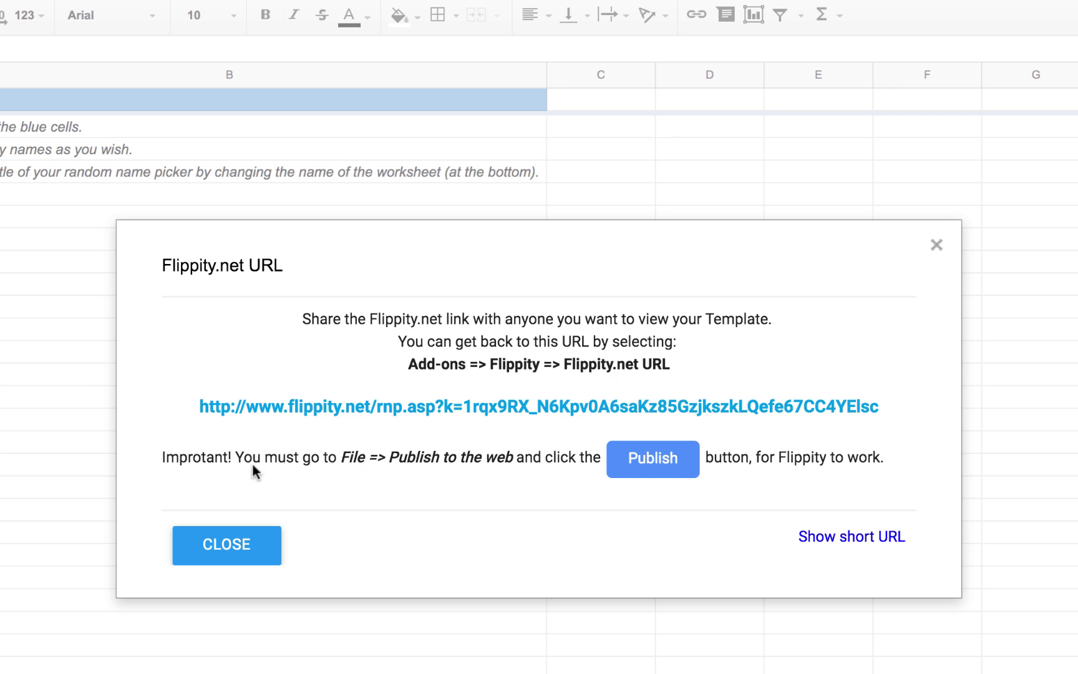
Dismiss the Flippity.net URL notice and close the names spreadsheet tab
click(238, 545)
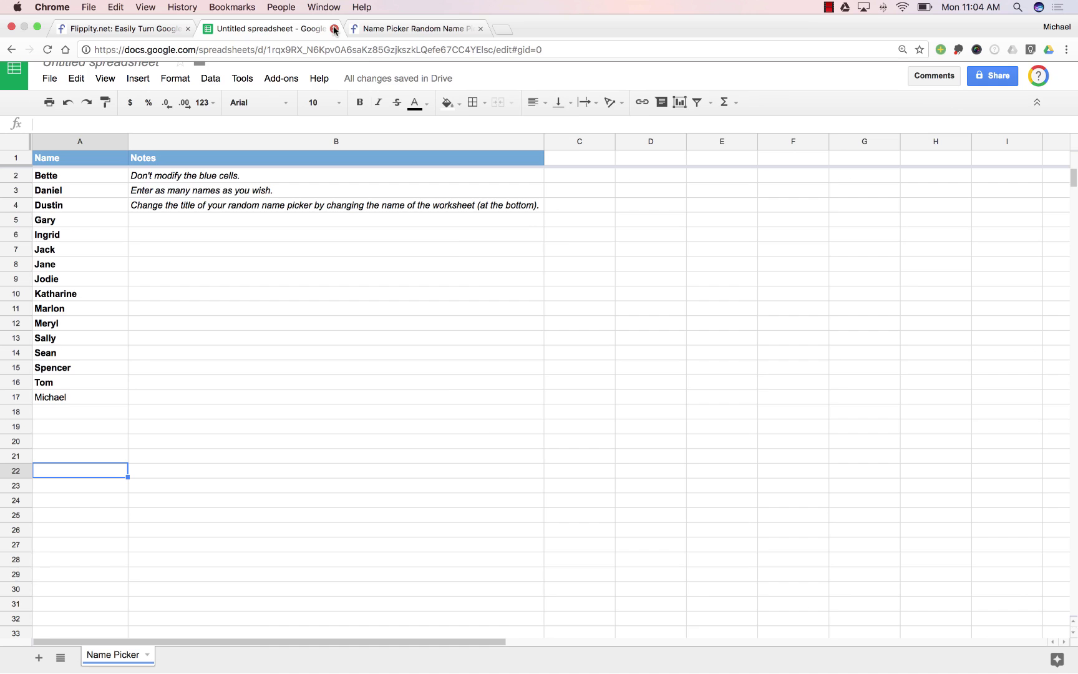
click(334, 30)
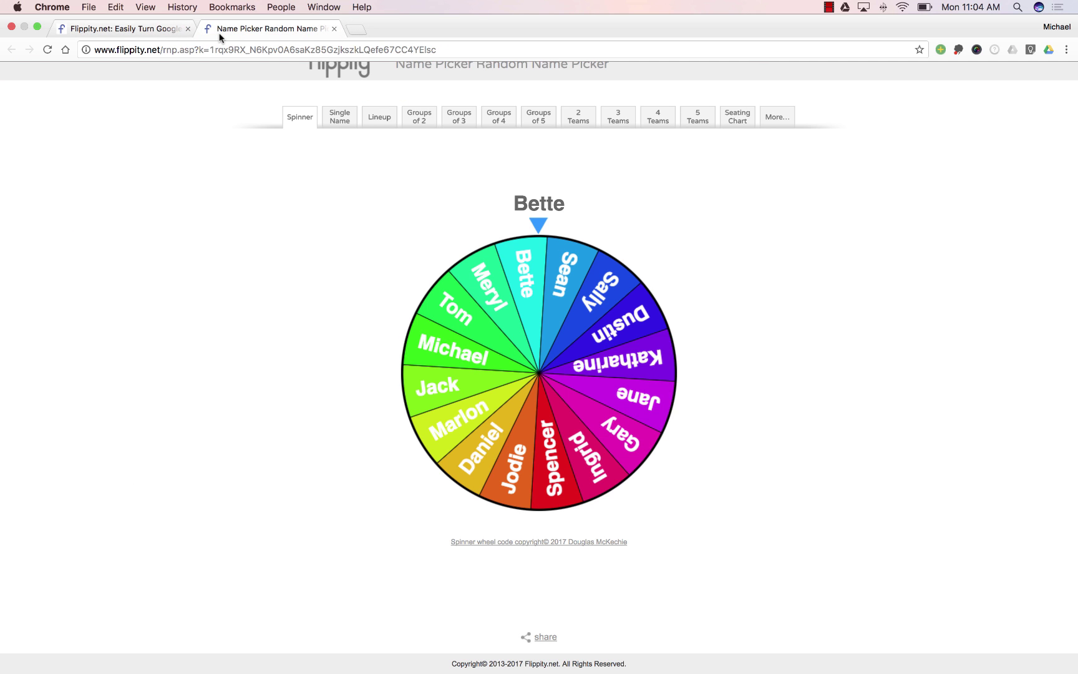
Close the Name Picker tab and reach the Google Sheets home via a web search for 'sheets'
click(334, 29)
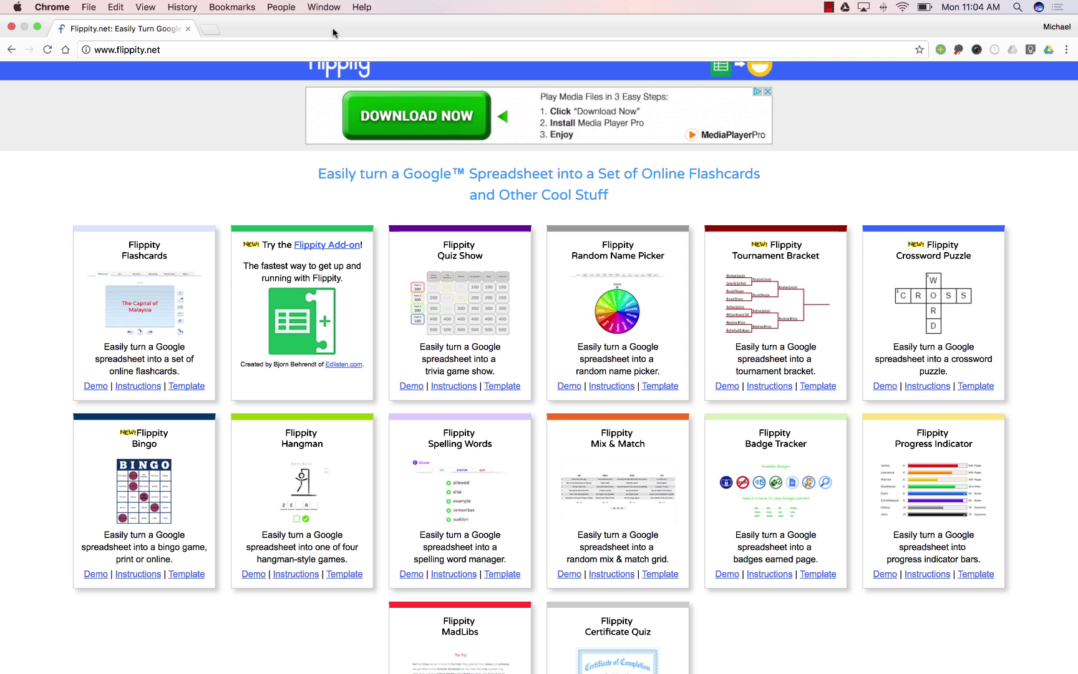
click(454, 34)
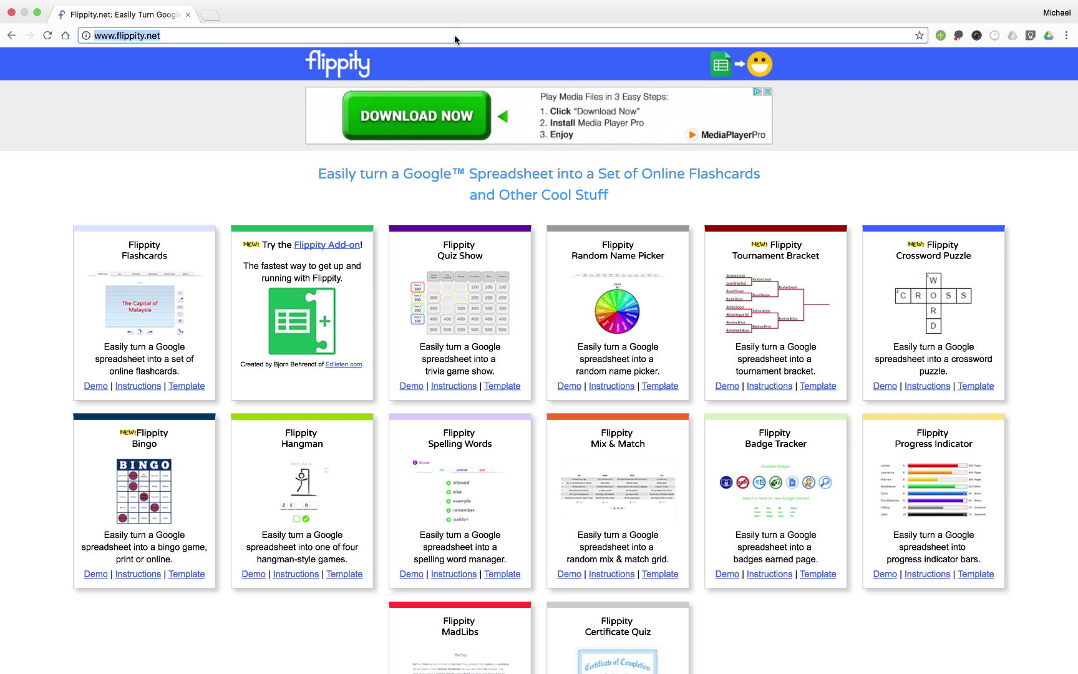
text(sheets)
key(Return)
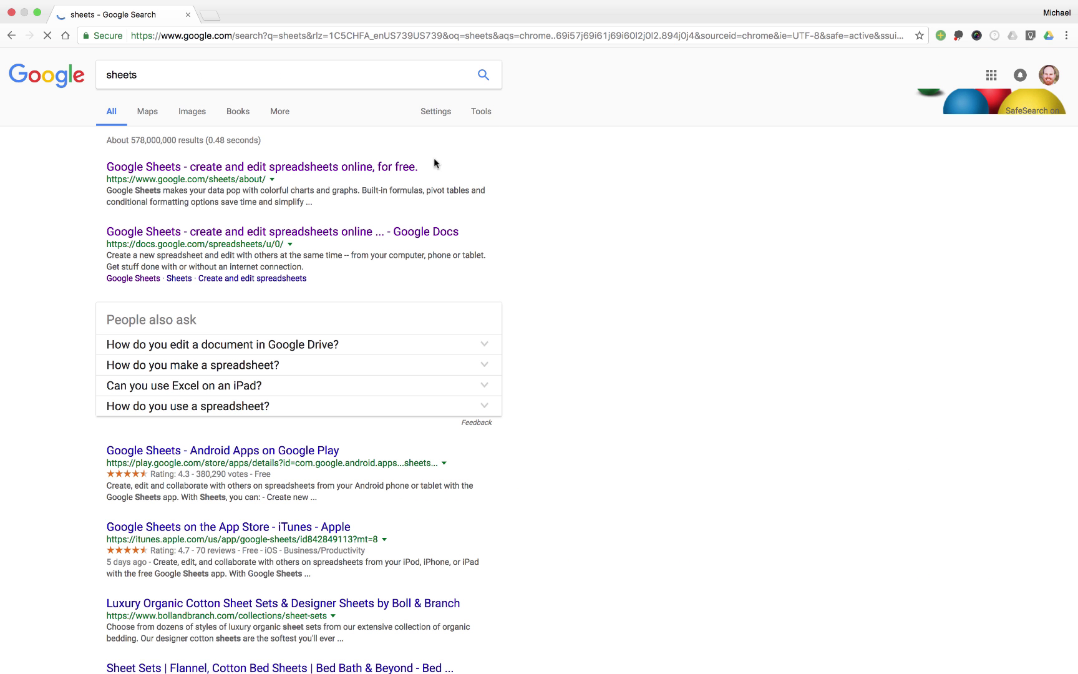
click(320, 174)
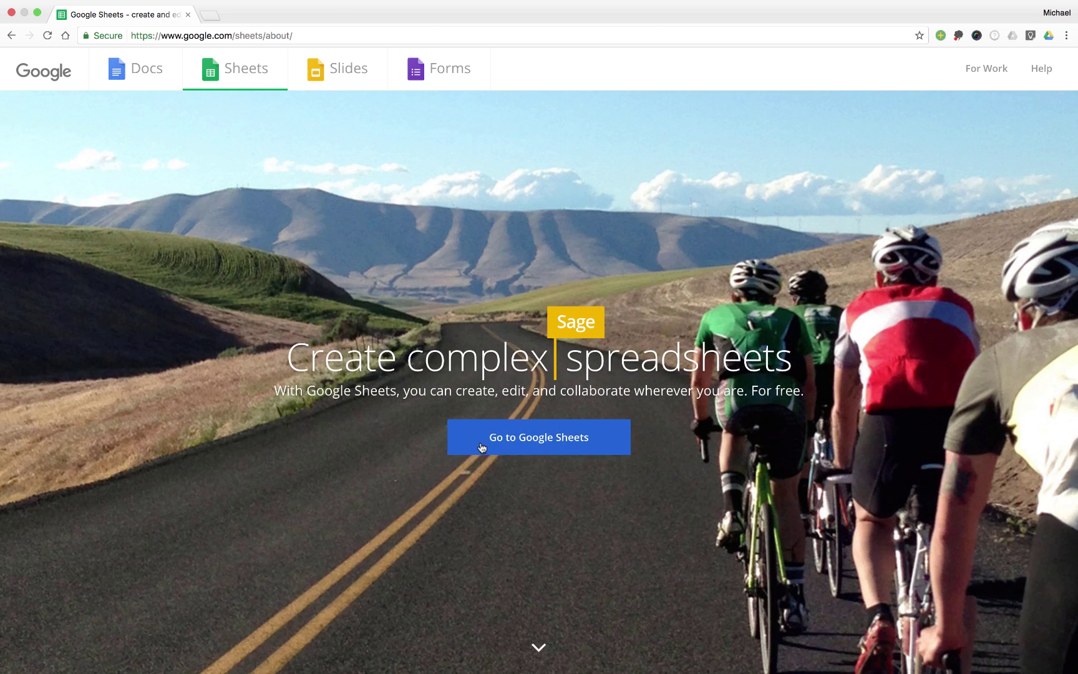
click(483, 445)
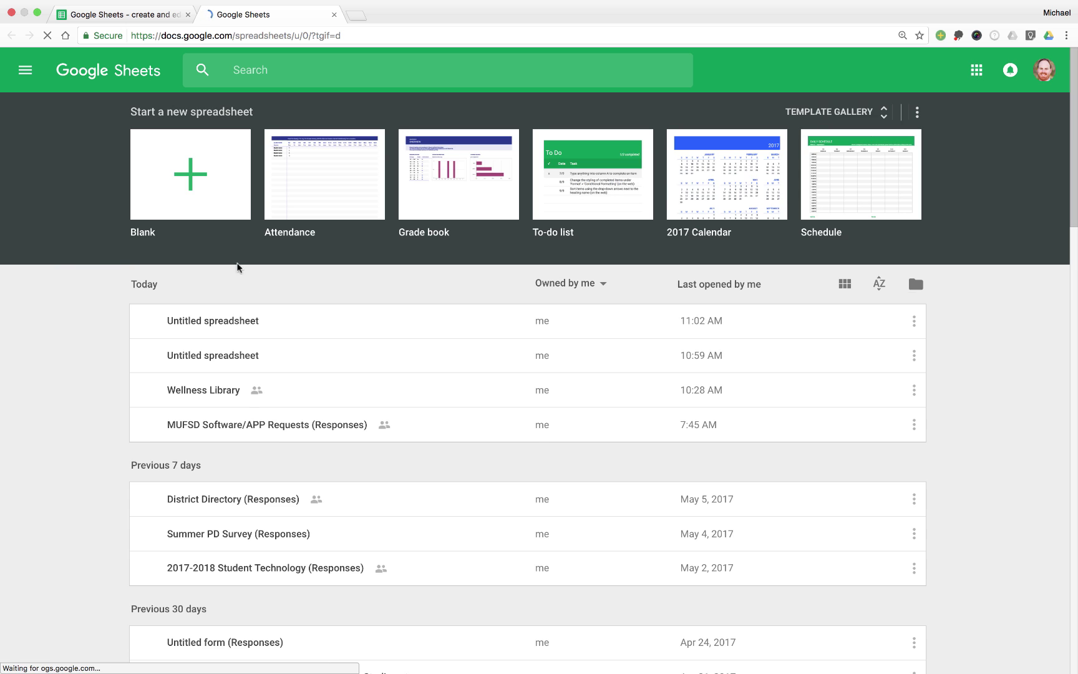
Fill a new blank spreadsheet with Flippity's Quiz Show template using the Flippity add-on
click(224, 204)
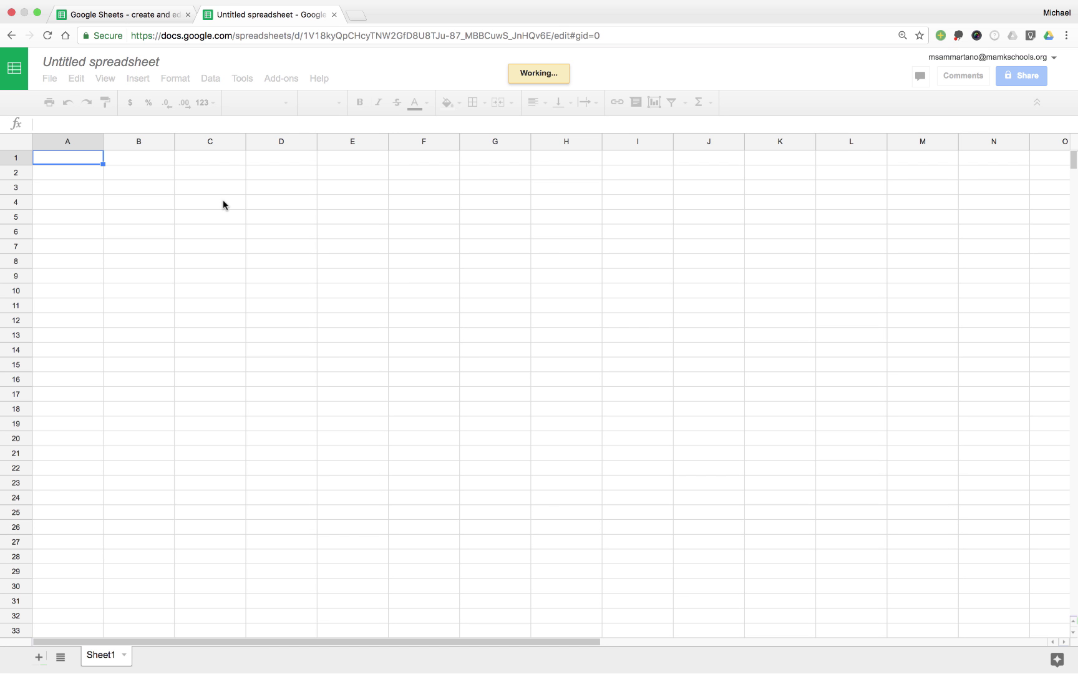
click(294, 81)
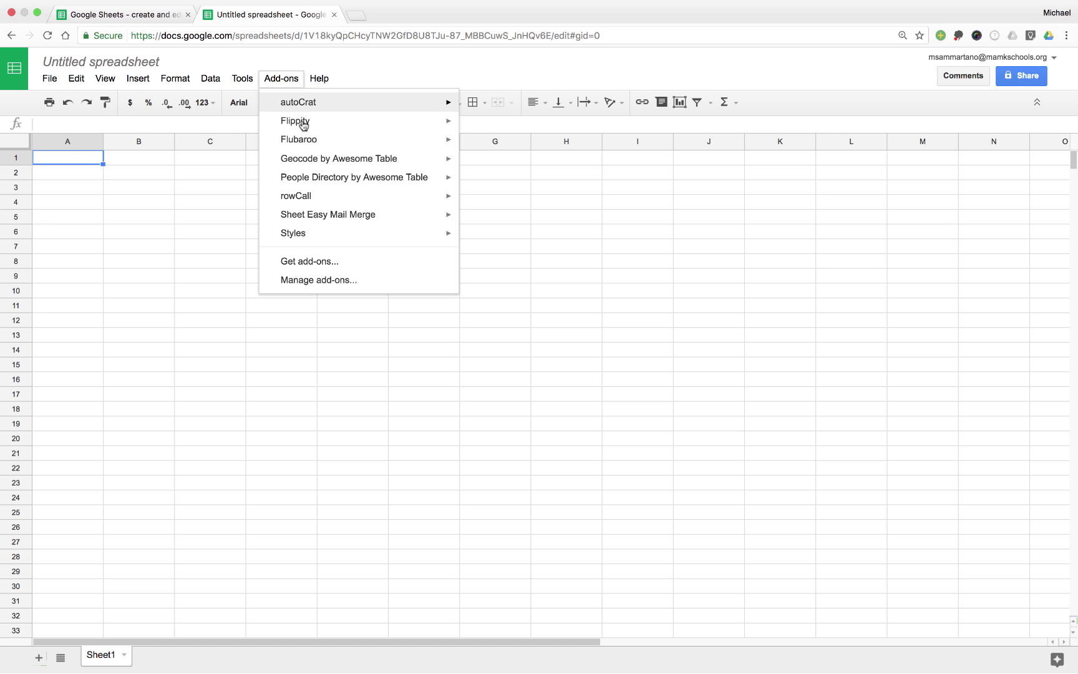
mouse_move(405, 121)
click(476, 128)
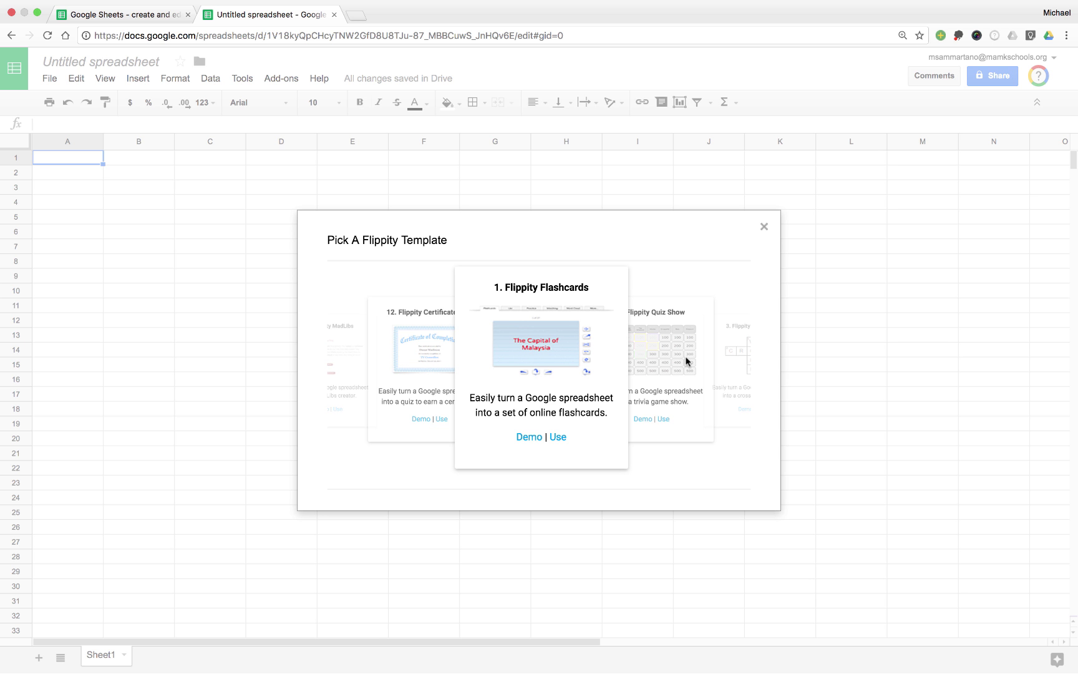
click(686, 360)
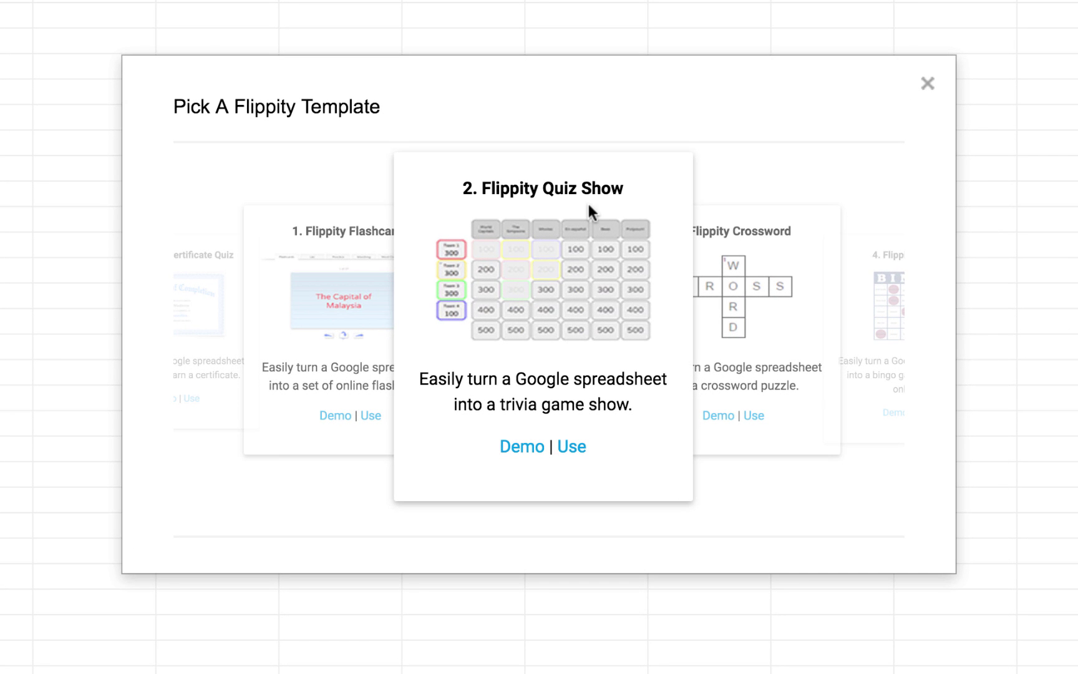
click(571, 447)
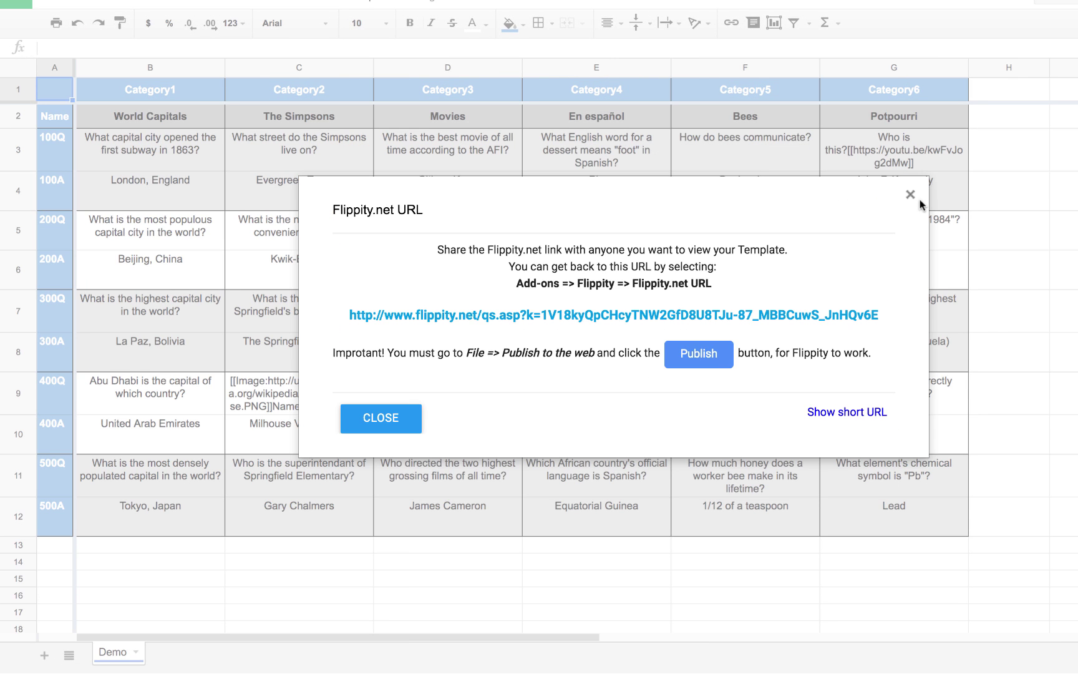
Dismiss the Flippity.net URL notice to view the six quiz categories
click(912, 195)
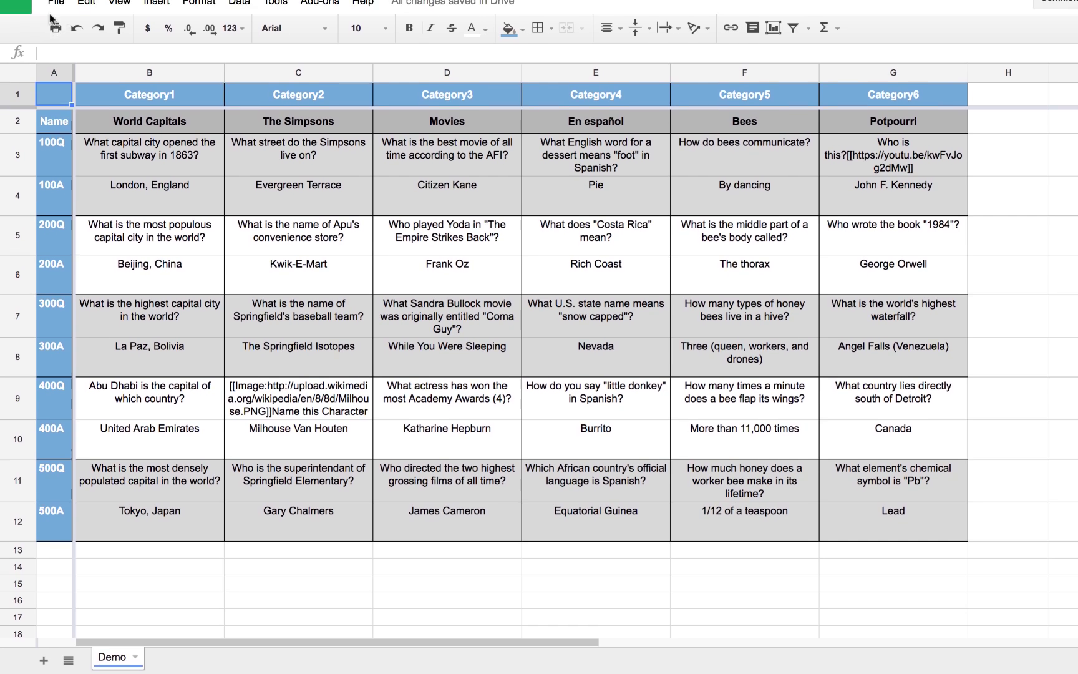
Publish the whole spreadsheet to the web as a web page
click(47, 12)
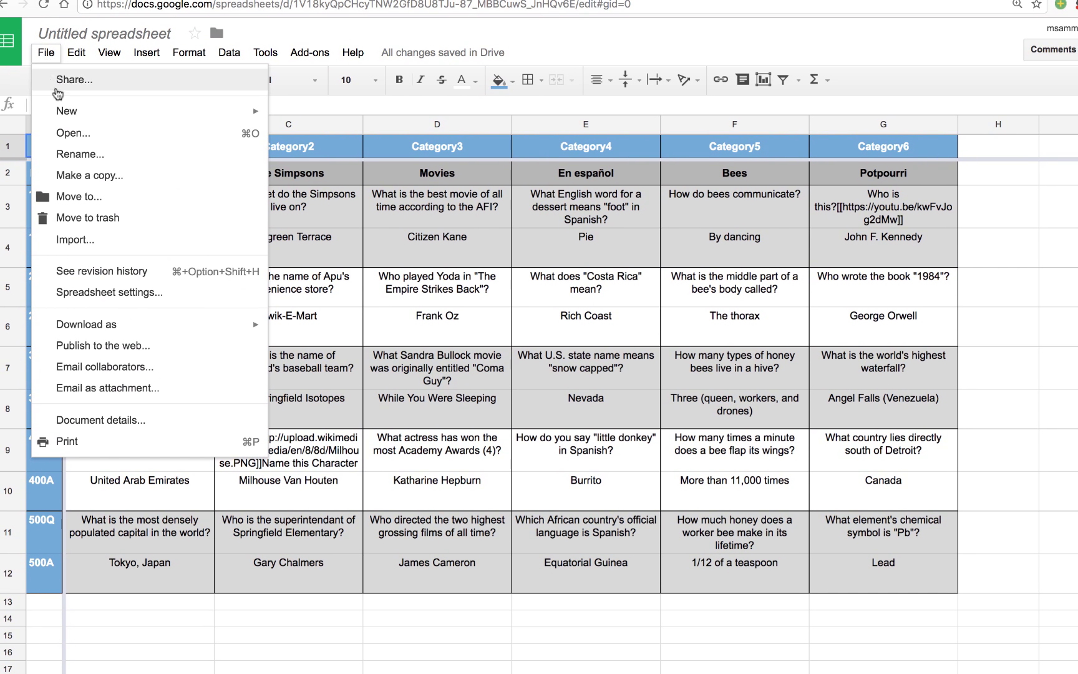
click(121, 345)
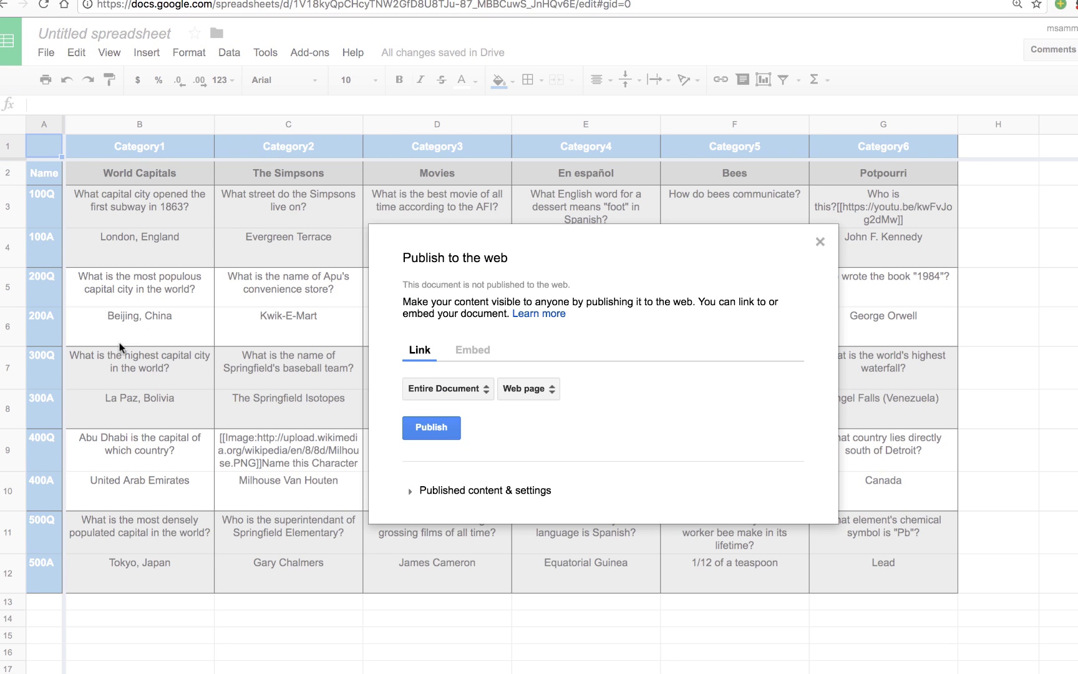
click(416, 430)
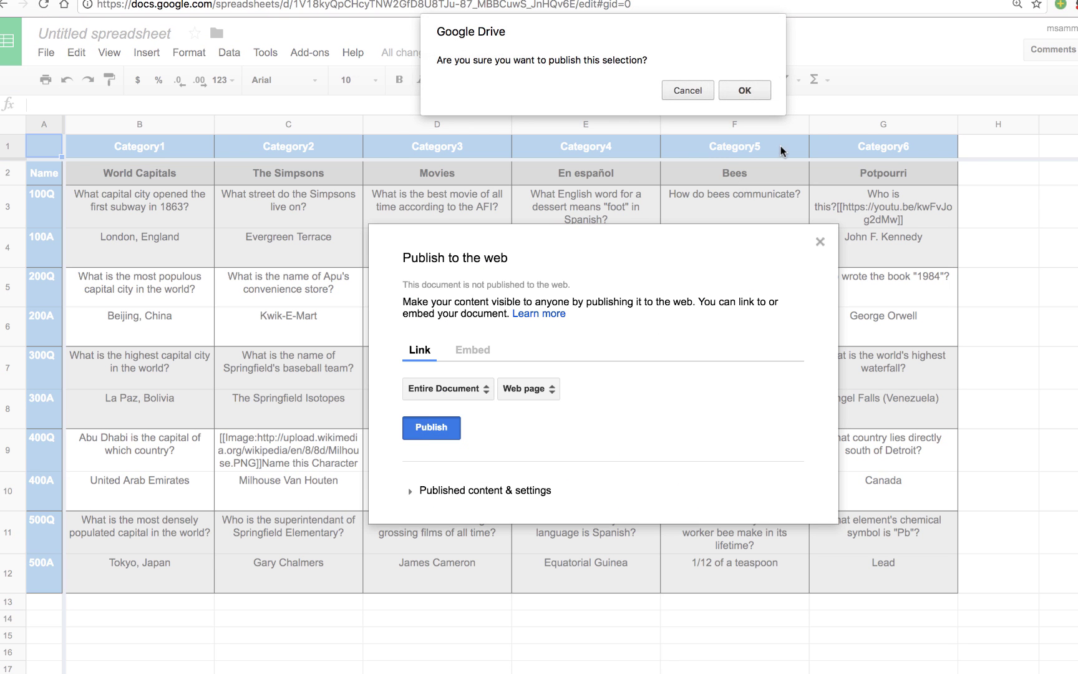
click(763, 91)
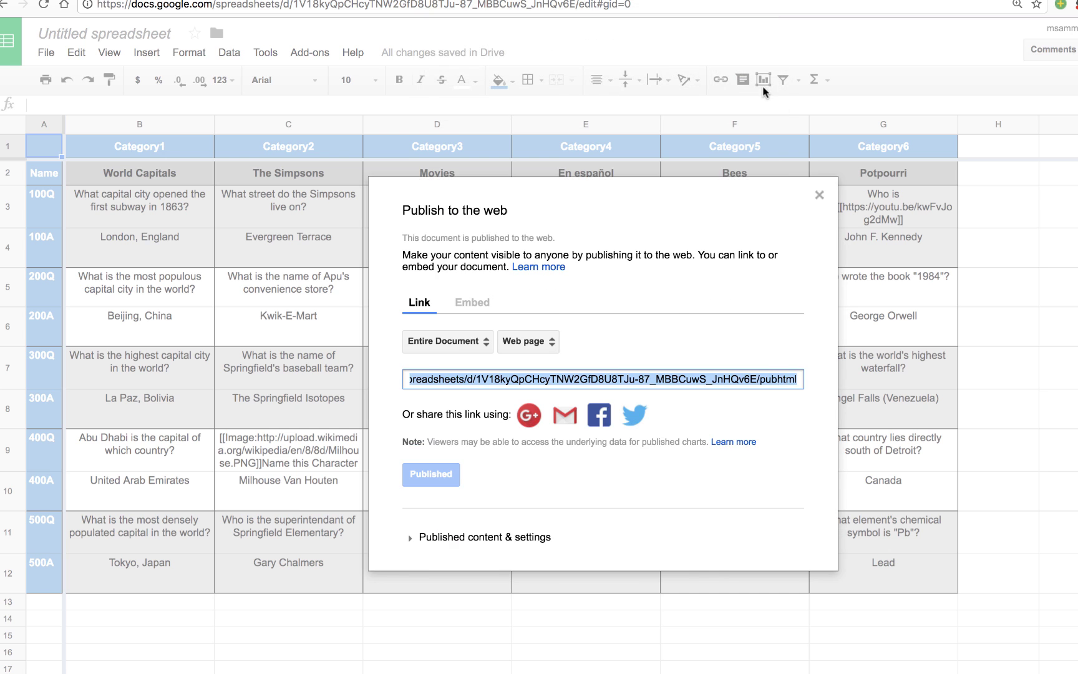
click(820, 201)
Open the quiz's Flippity.net link to load the Quiz Show game online
click(317, 62)
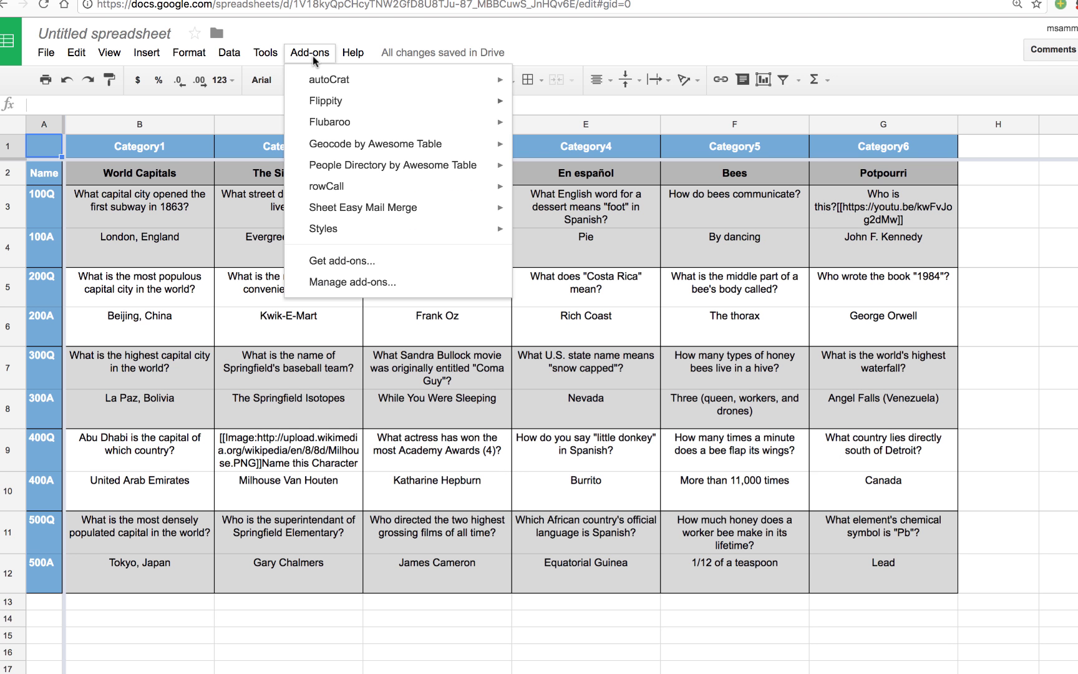
mouse_move(354, 105)
click(524, 108)
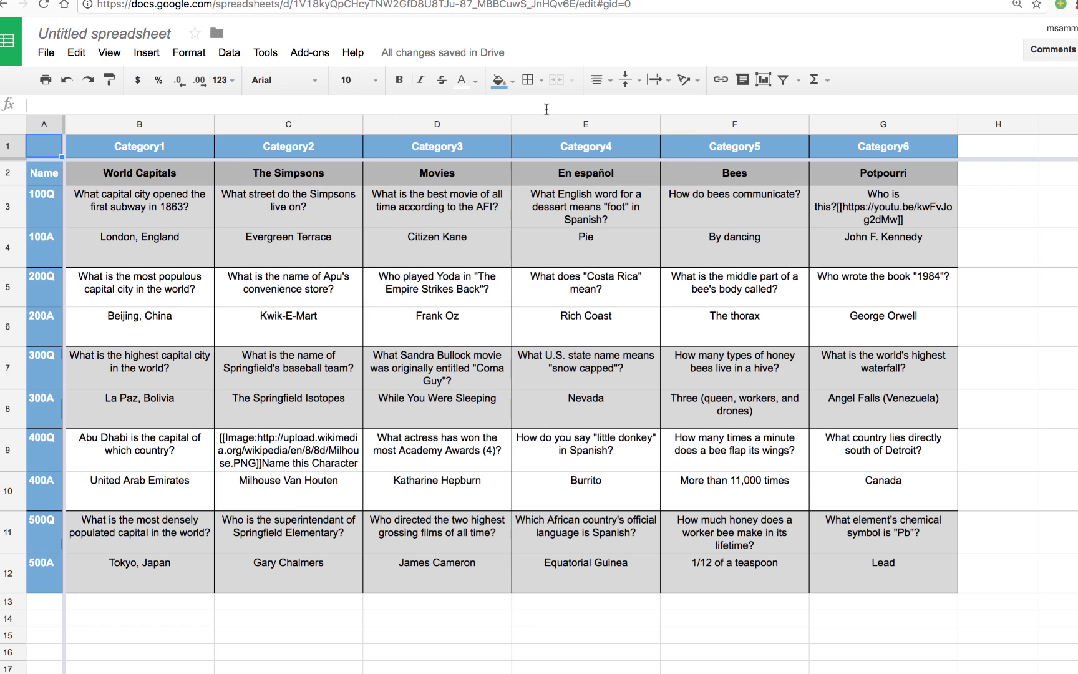
click(521, 366)
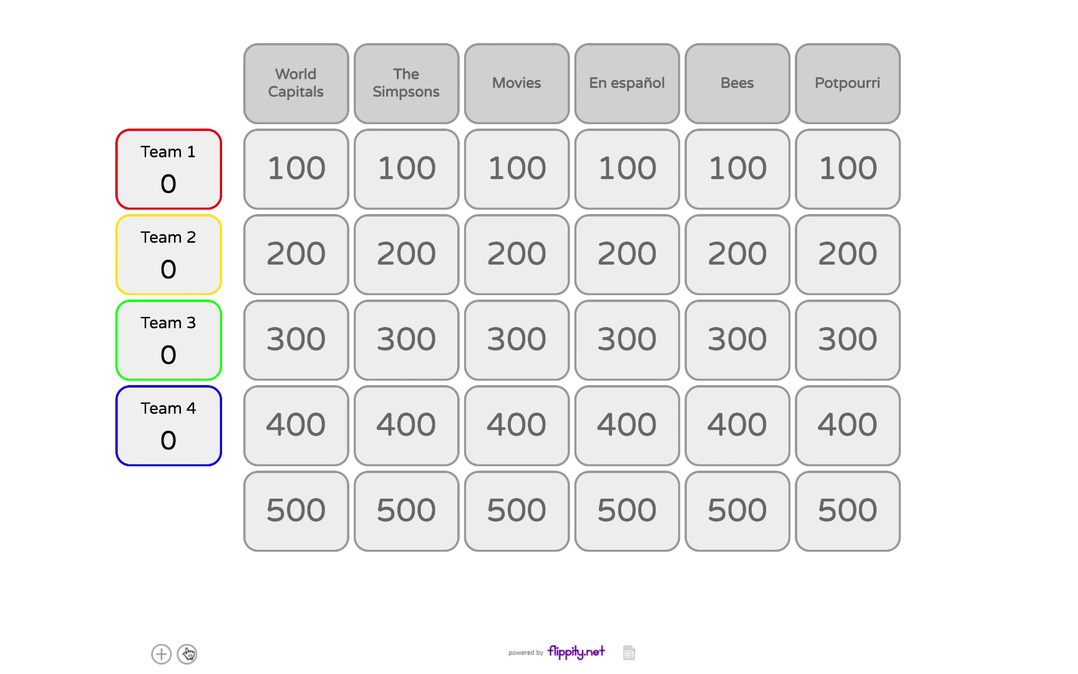
Add Team 5 to the scoreboard and open the Movies 100 question
click(161, 658)
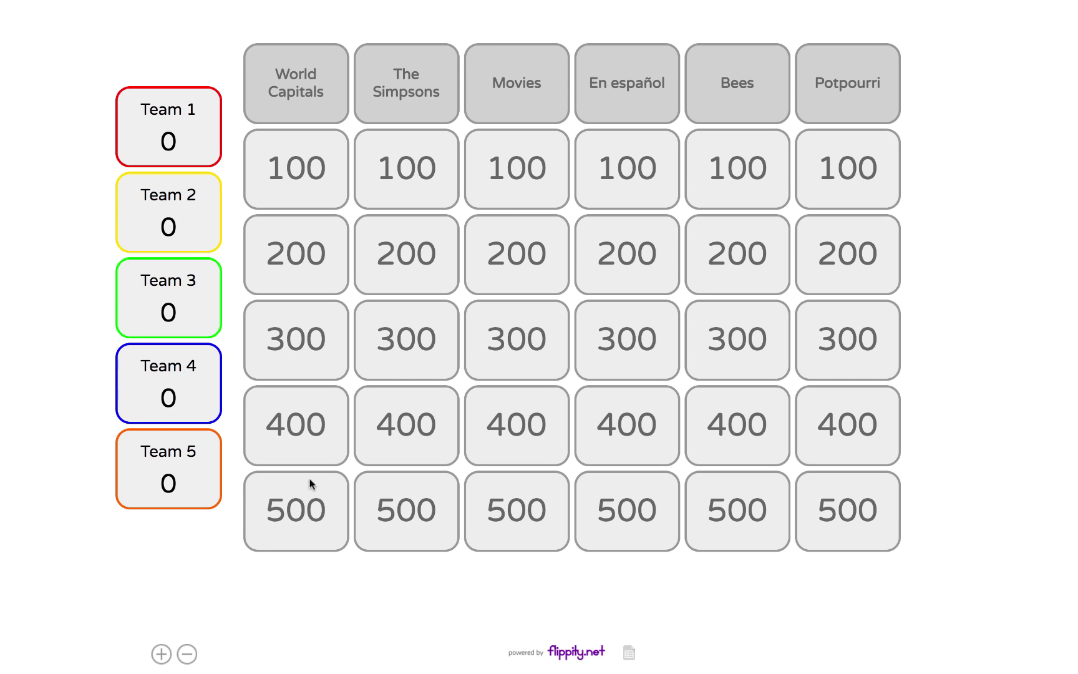
click(513, 193)
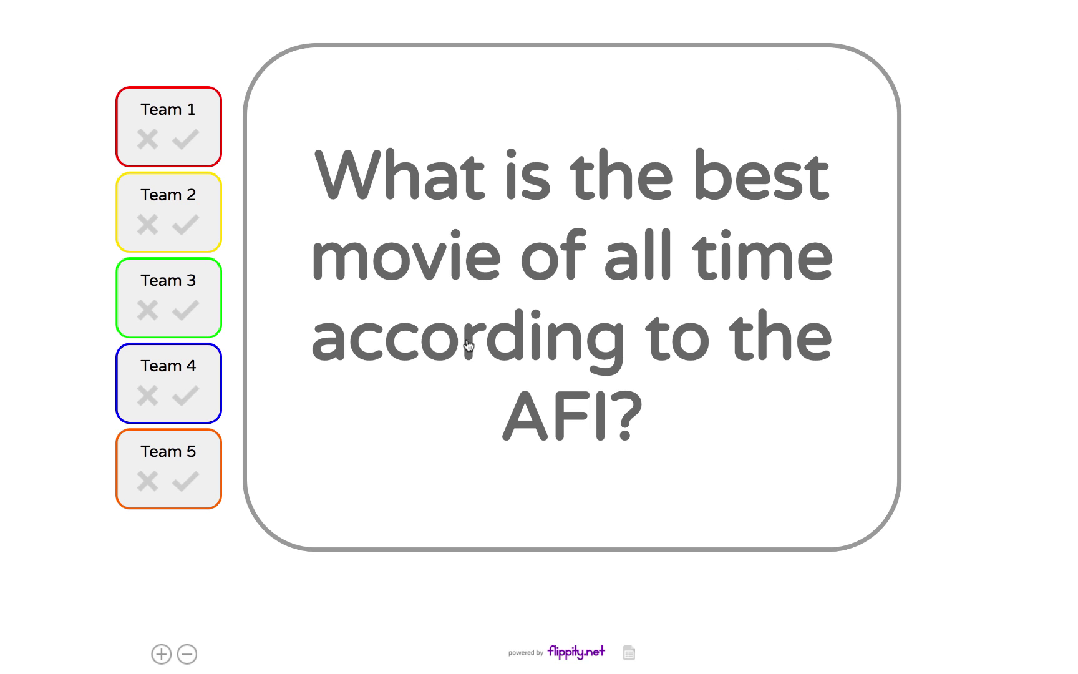